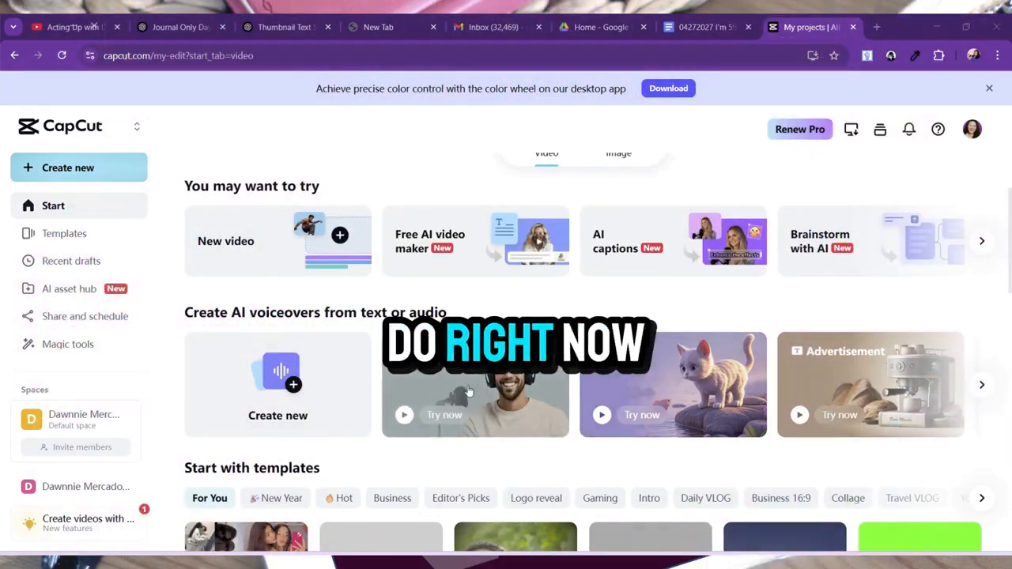
# Browse more AI voiceover examples, then open the Free AI video maker page in a new tab.
pyautogui.click(982, 385)
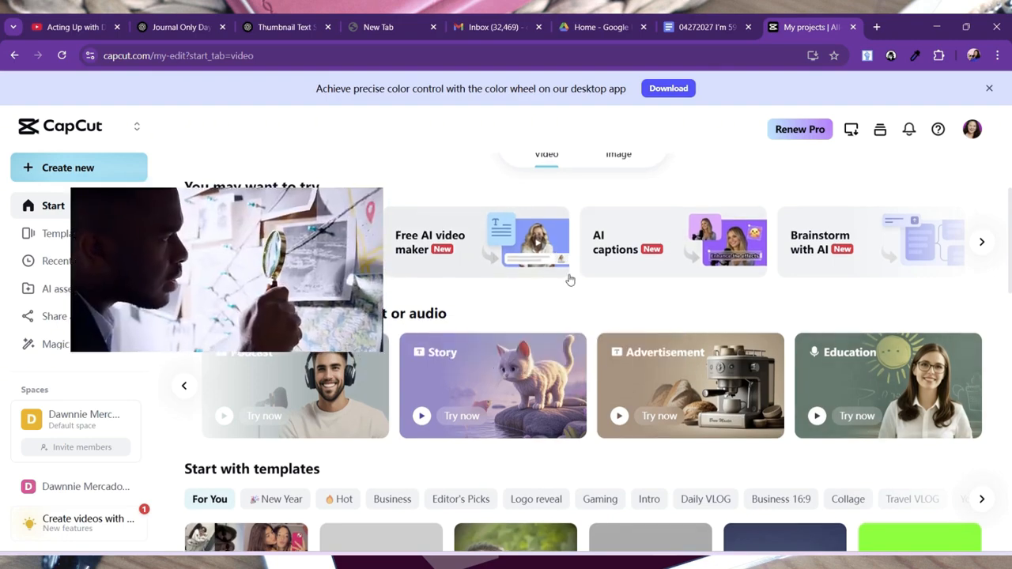
pyautogui.scroll(1, 457, 317)
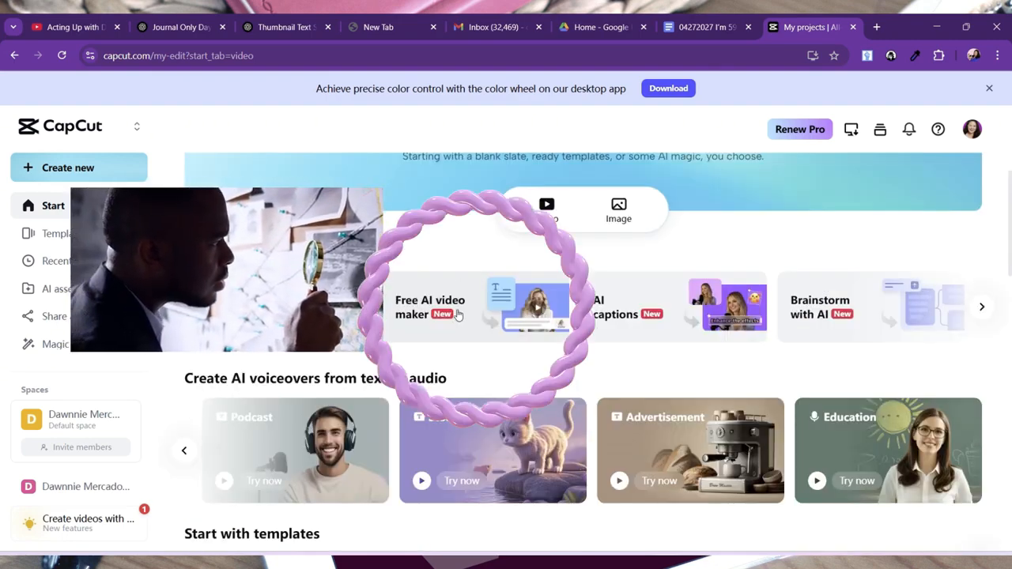
pyautogui.click(527, 308)
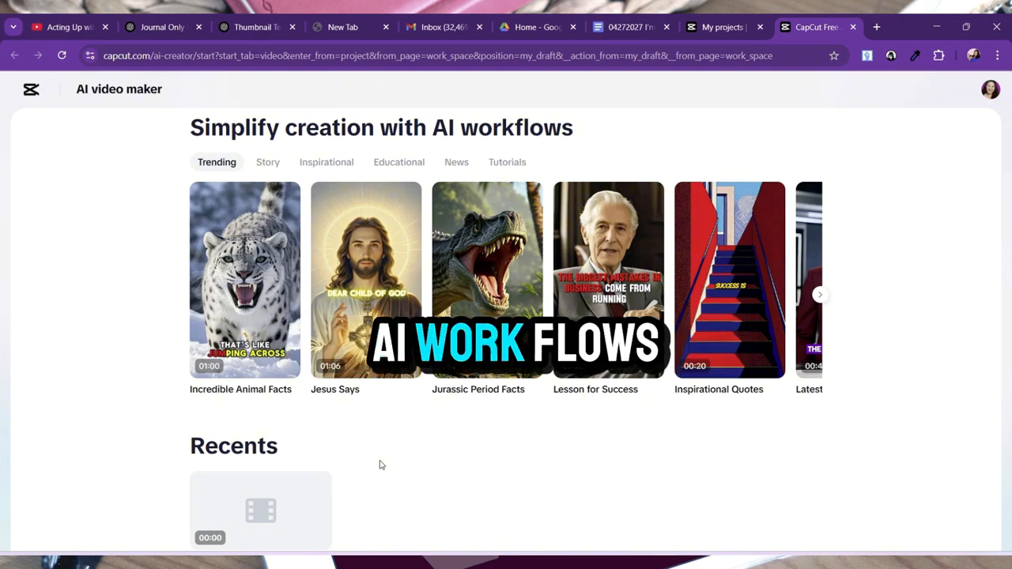
pyautogui.scroll(4, 380, 465)
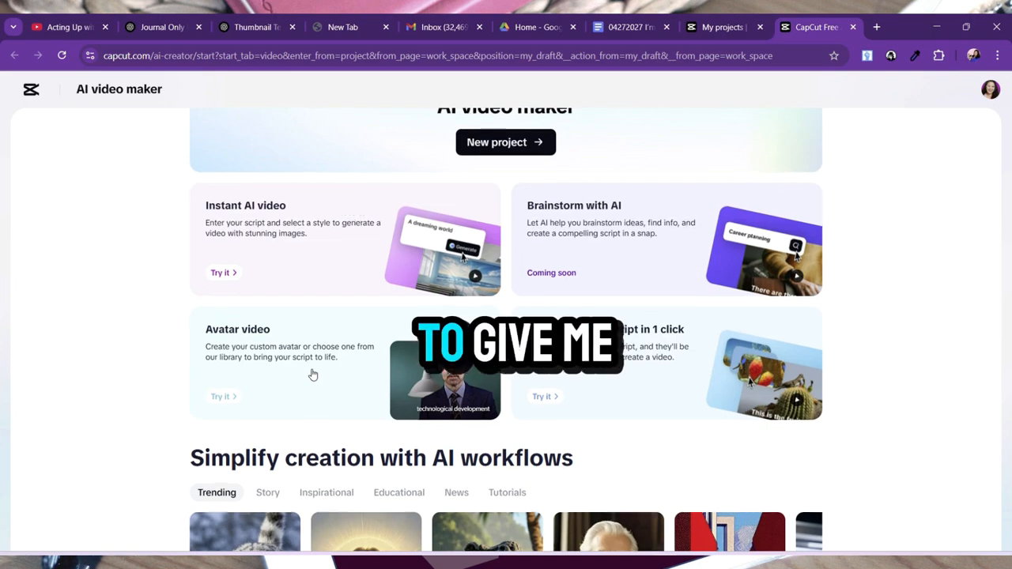
pyautogui.scroll(1, 313, 375)
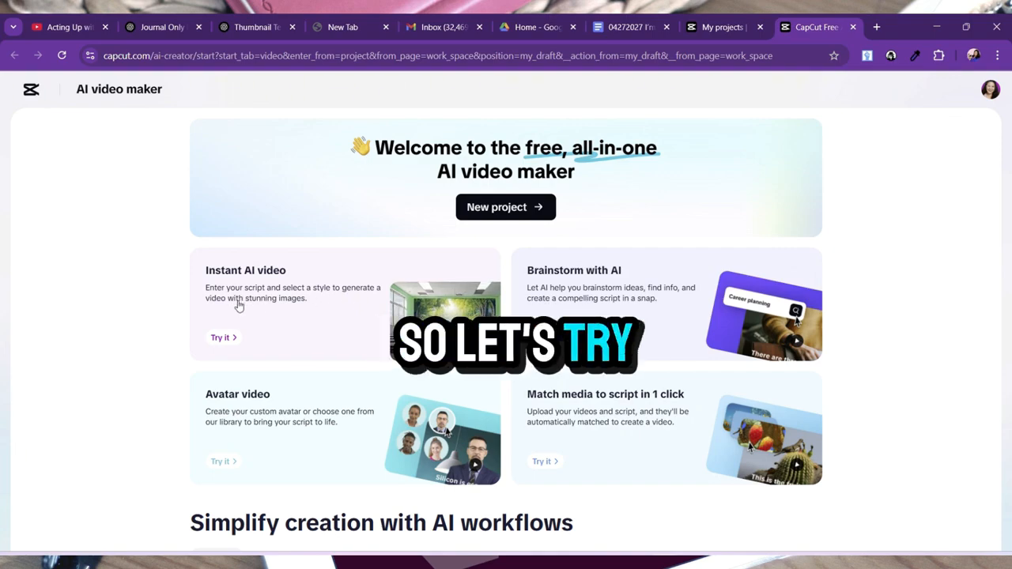
# Start a 9:16 Instant AI video and paste the prepared lip-sync script into the script box.
pyautogui.click(221, 338)
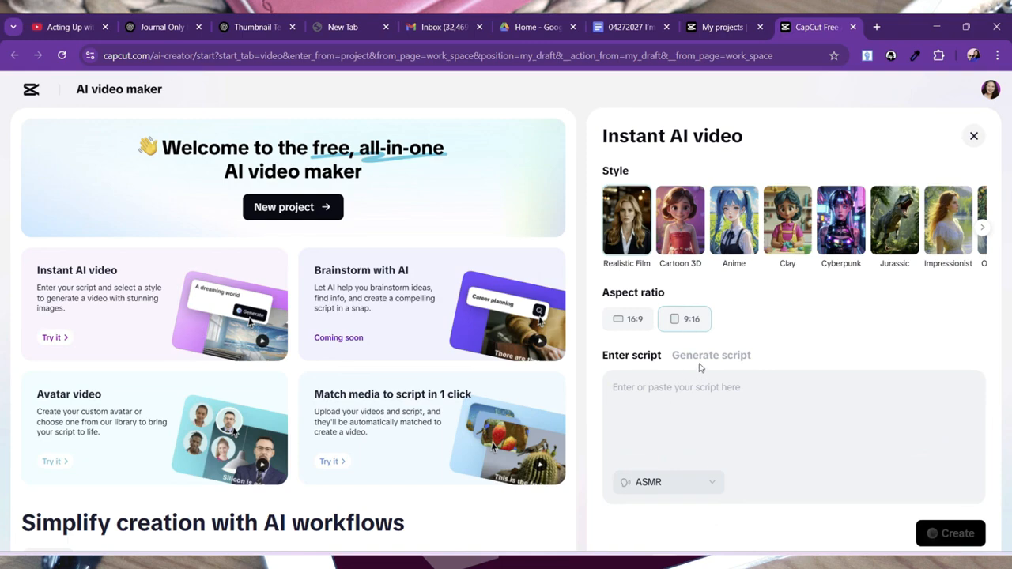
pyautogui.rightClick(650, 387)
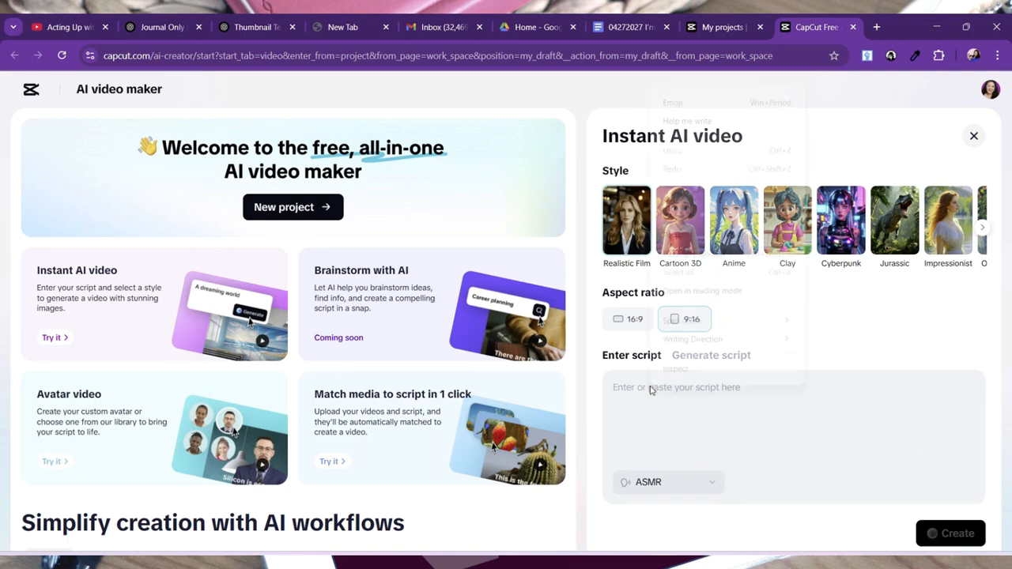
pyautogui.click(689, 234)
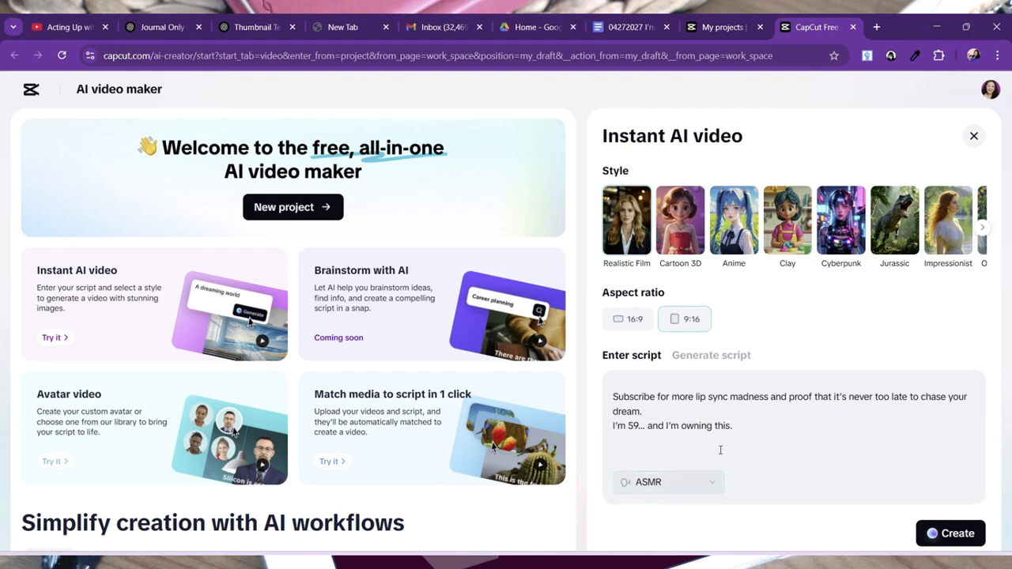
pyautogui.scroll(10, 720, 450)
pyautogui.scroll(-3, 722, 449)
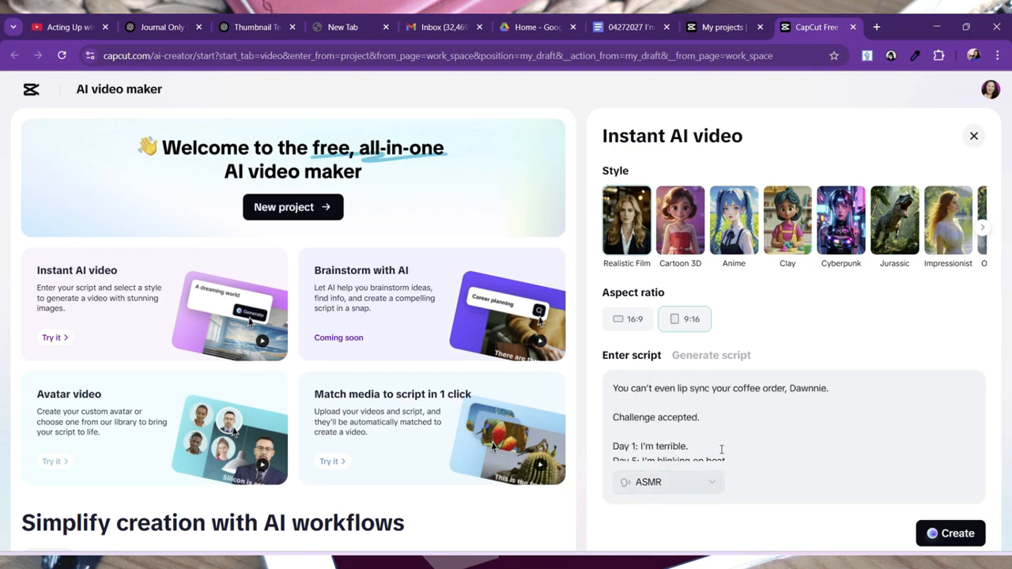
pyautogui.scroll(-2, 722, 449)
# Pick Gloria II as the narration voice and create the video.
pyautogui.click(668, 482)
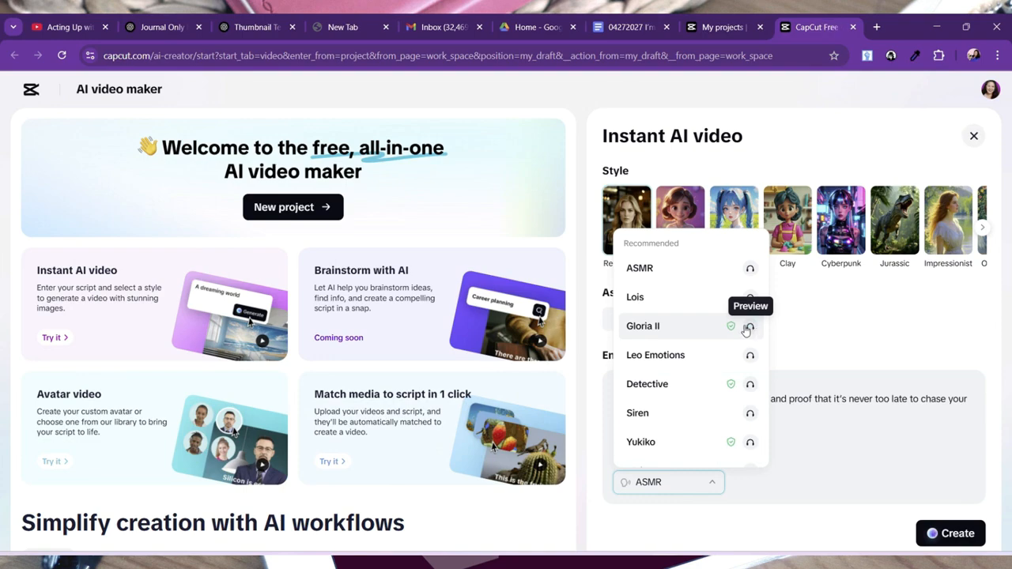
pyautogui.click(692, 326)
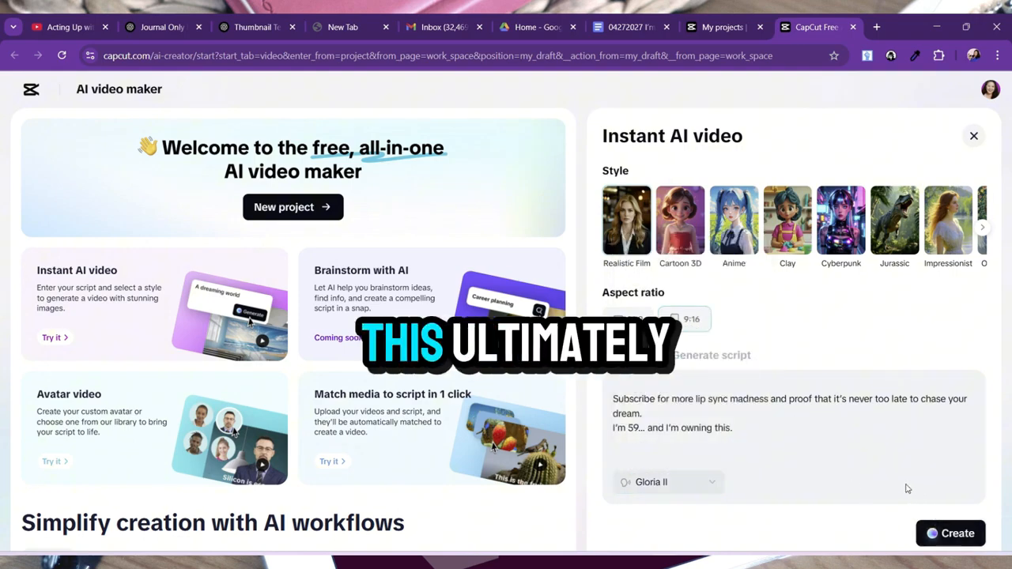
pyautogui.click(953, 535)
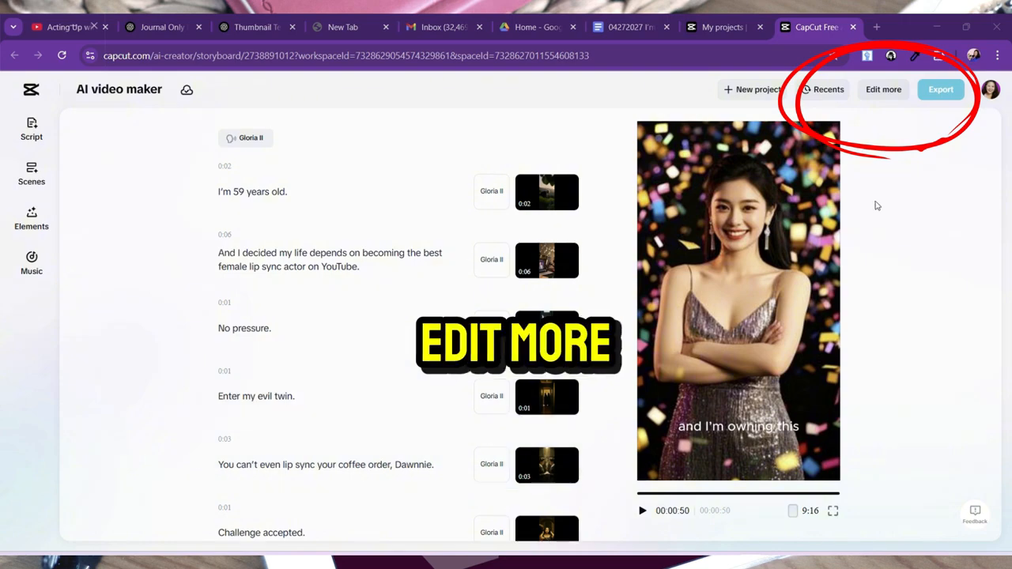
# Open the video in the full editor, search Elements for 'older woman' and add that stock clip.
pyautogui.click(883, 90)
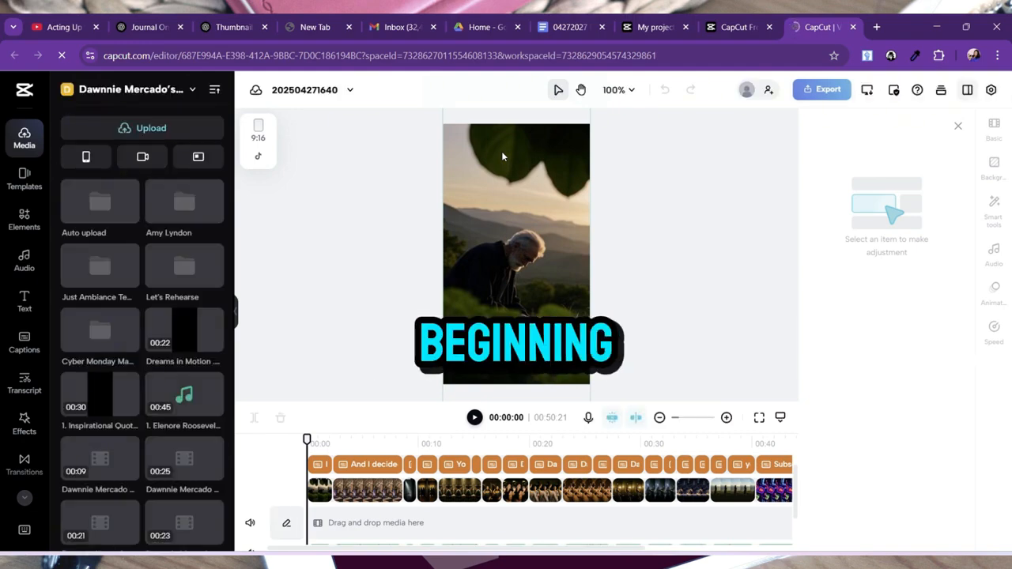
pyautogui.click(501, 151)
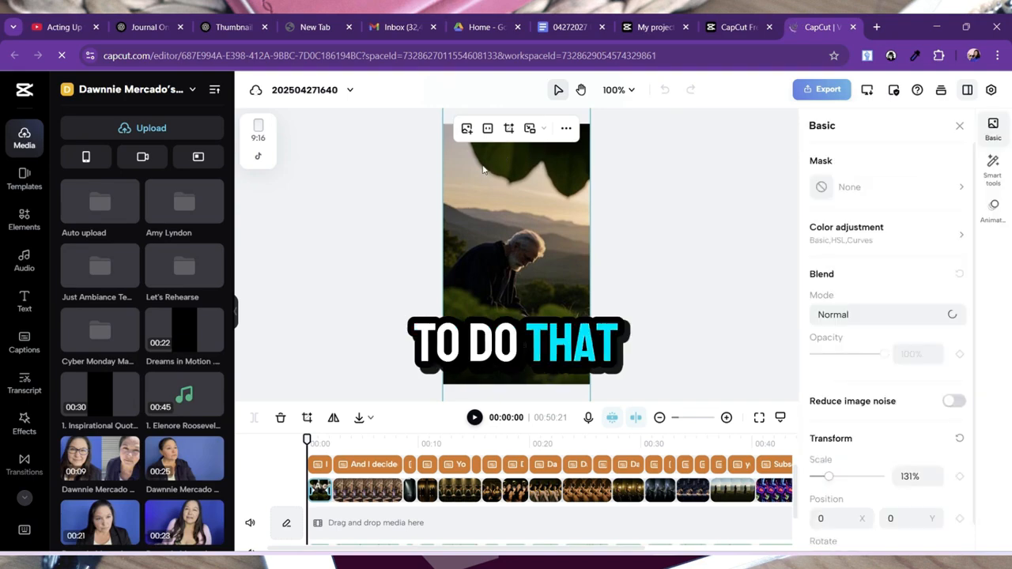
pyautogui.click(24, 218)
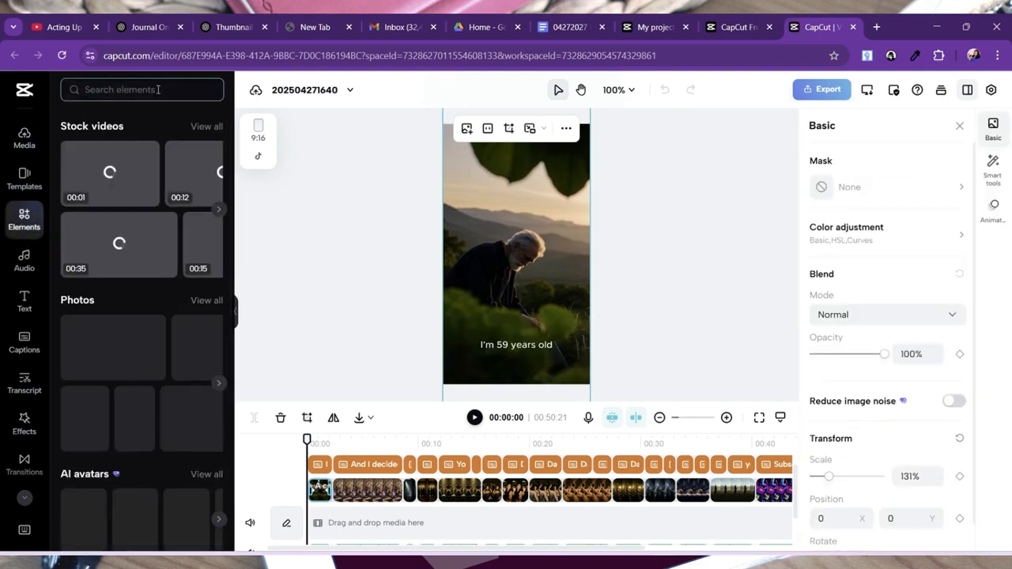
pyautogui.click(158, 89)
pyautogui.write('o')
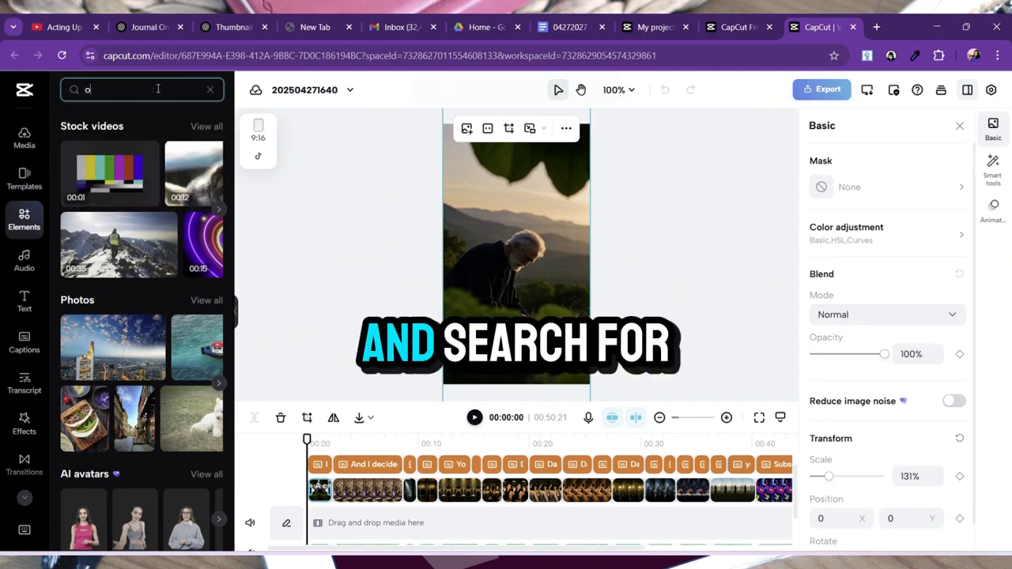
pyautogui.write('lder woman')
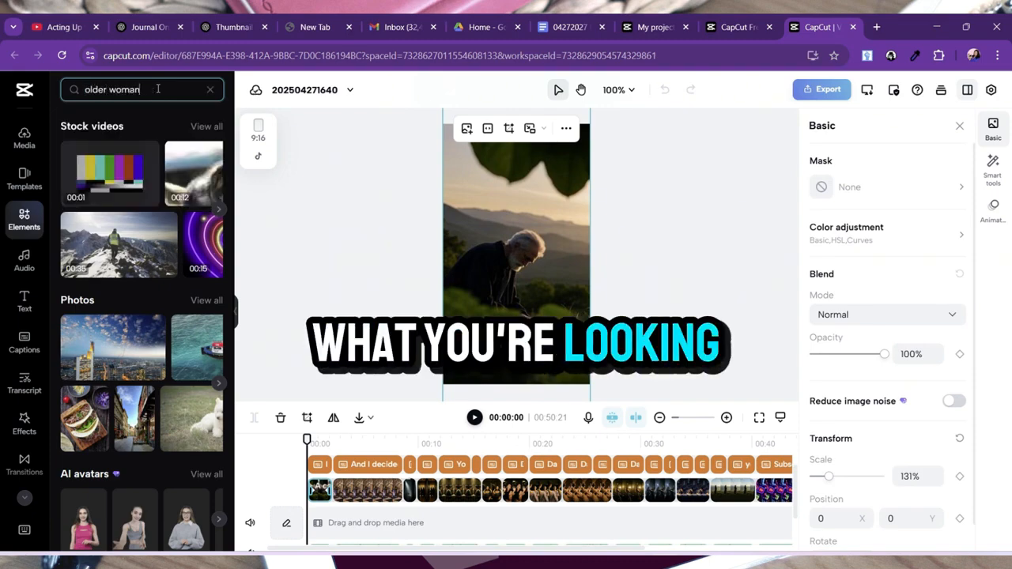
pyautogui.press('Return')
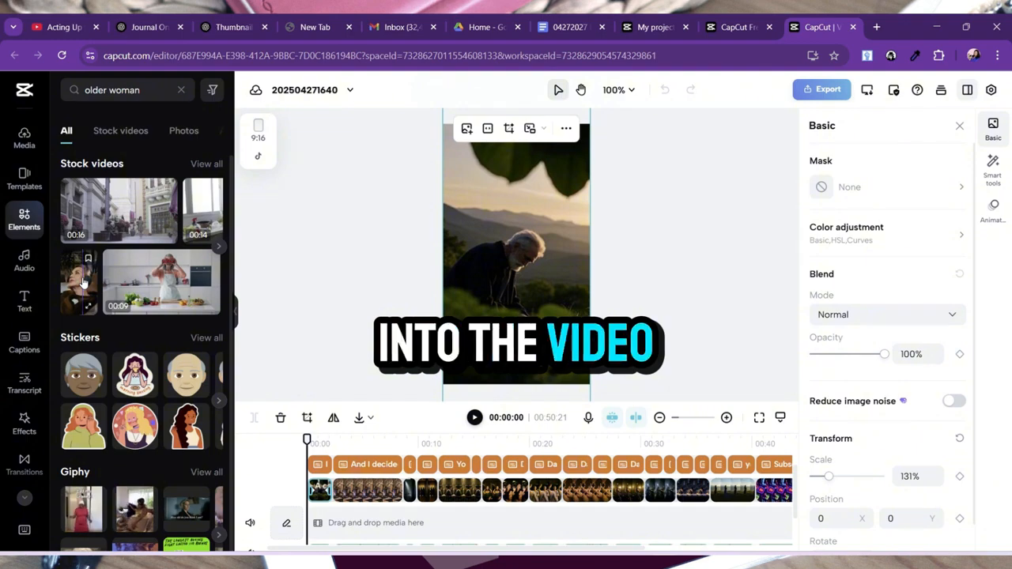
pyautogui.click(83, 283)
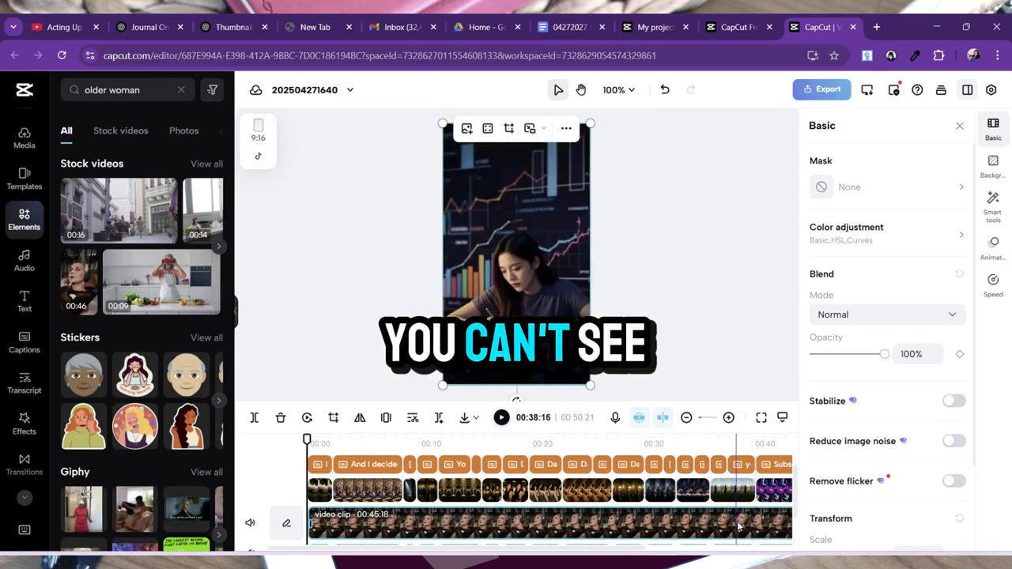
# Split the older-woman stock clip at 00:02 and delete the long remainder.
pyautogui.click(331, 445)
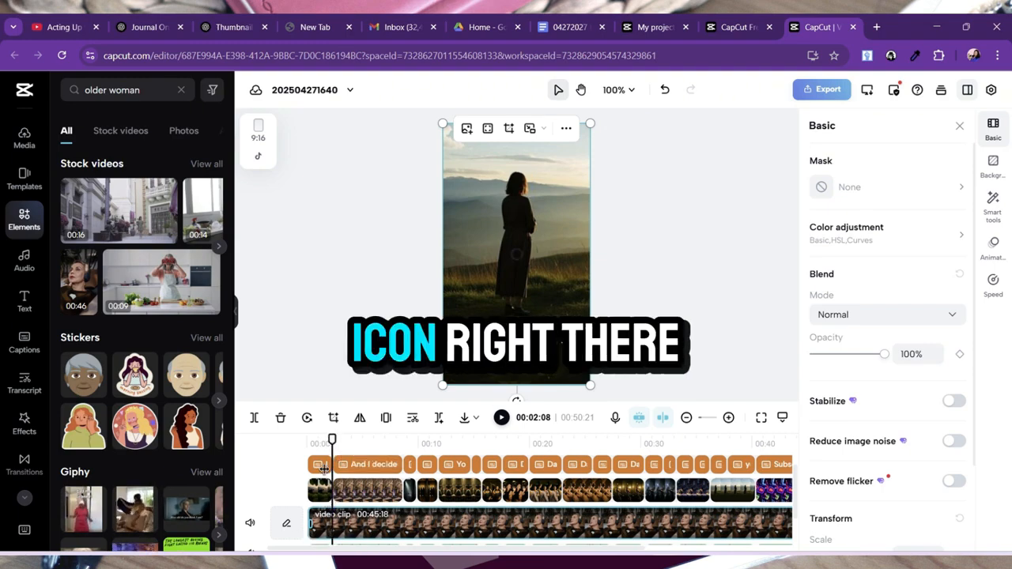
pyautogui.click(334, 526)
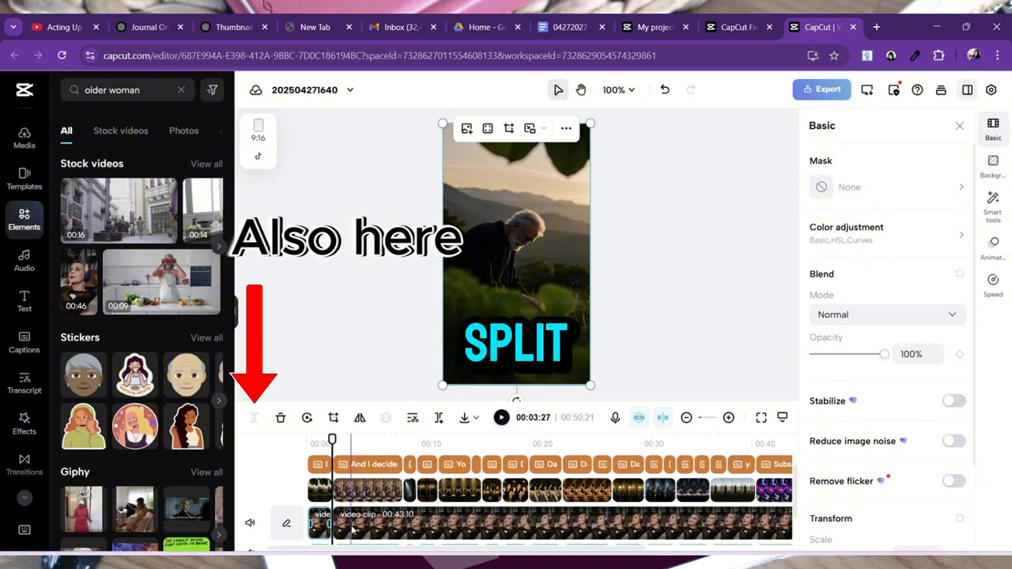
pyautogui.click(359, 528)
pyautogui.press('Delete')
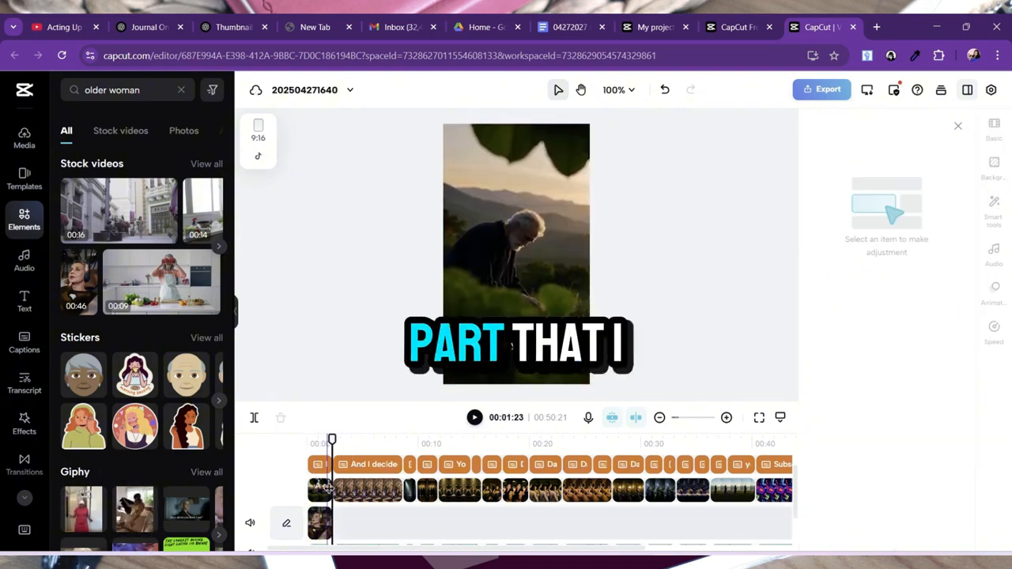
# Move the two-second older-woman clip to the start of the main track.
pyautogui.click(321, 528)
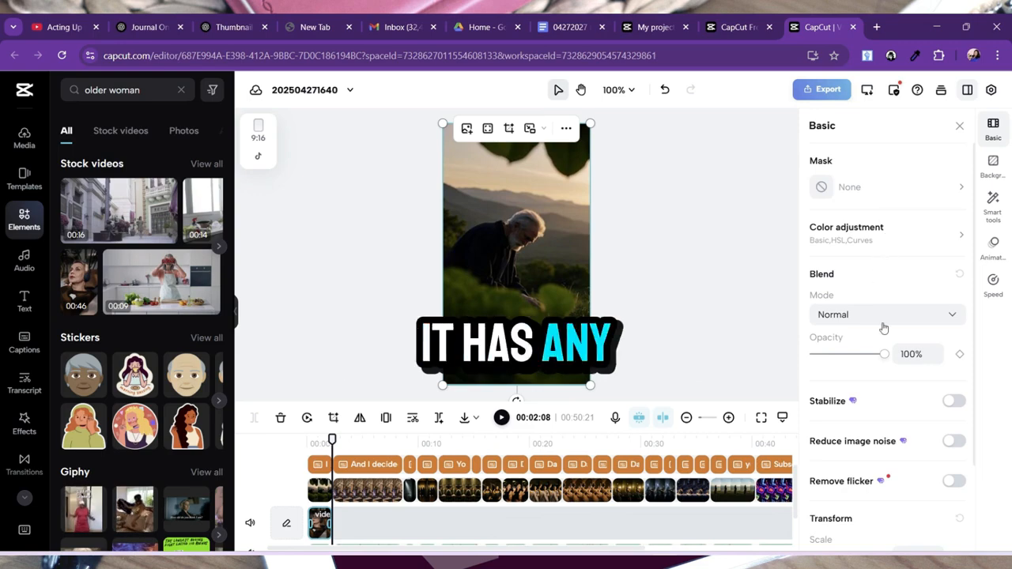
pyautogui.scroll(-3, 884, 356)
pyautogui.scroll(3, 882, 396)
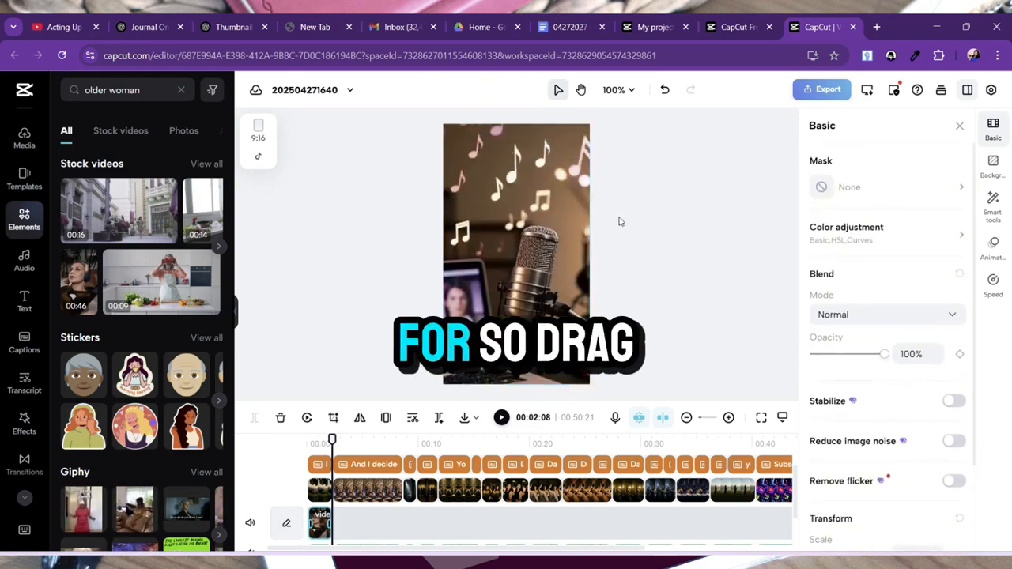
pyautogui.click(328, 523)
pyautogui.moveTo(333, 513); pyautogui.dragTo(341, 490)
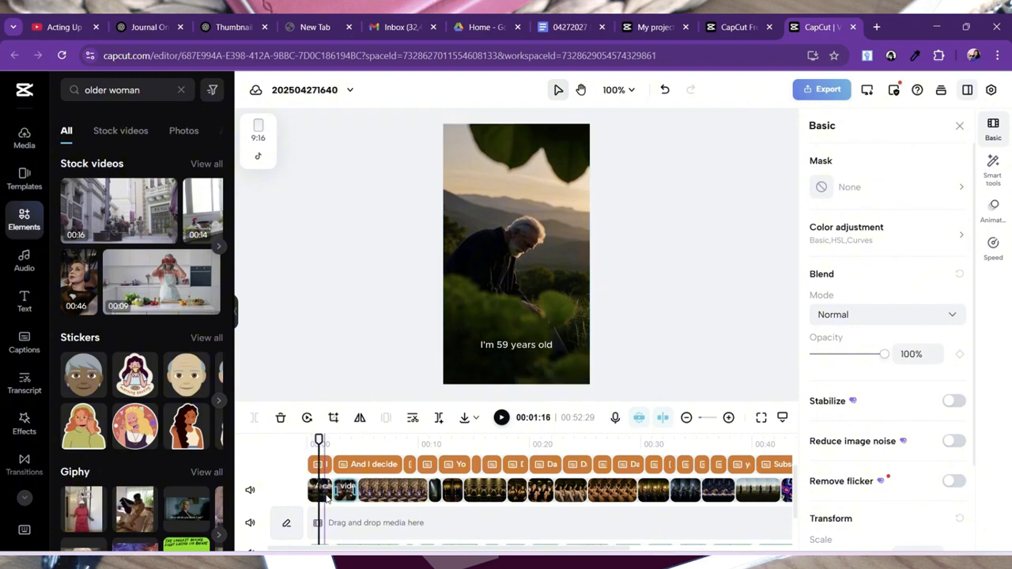
pyautogui.click(326, 496)
pyautogui.press('Delete')
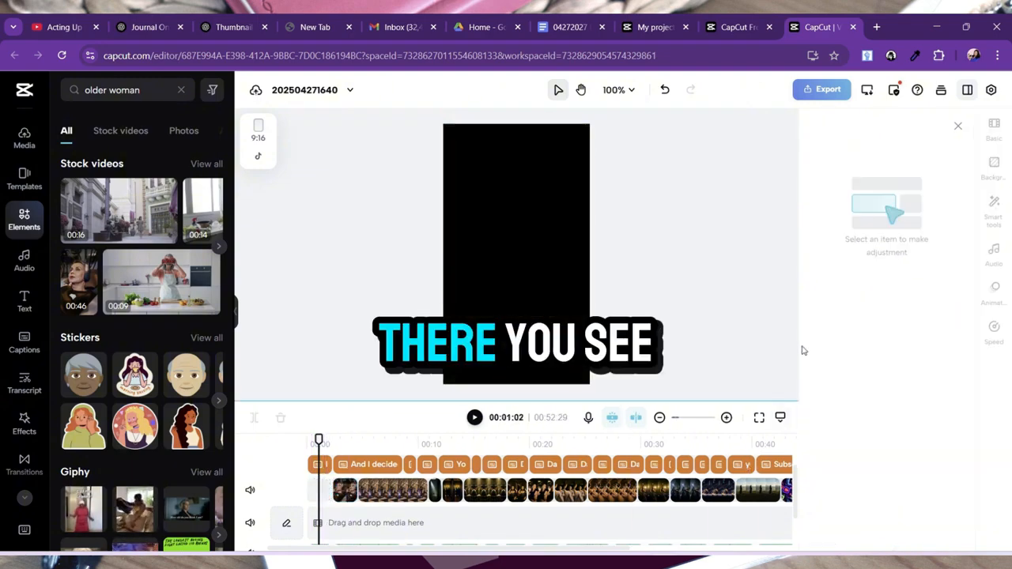
pyautogui.click(958, 125)
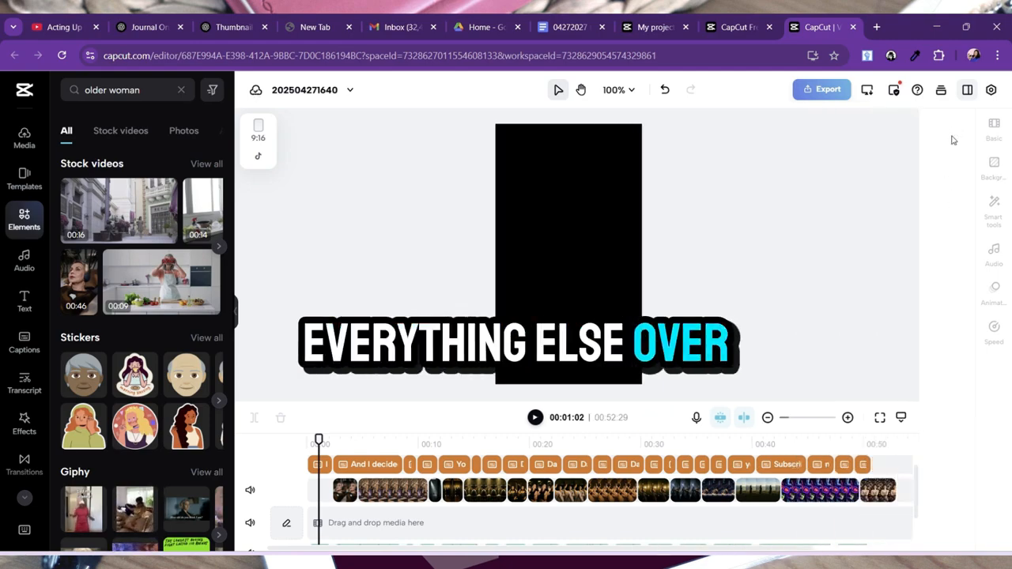
pyautogui.hotkey('ctrl', 'a')
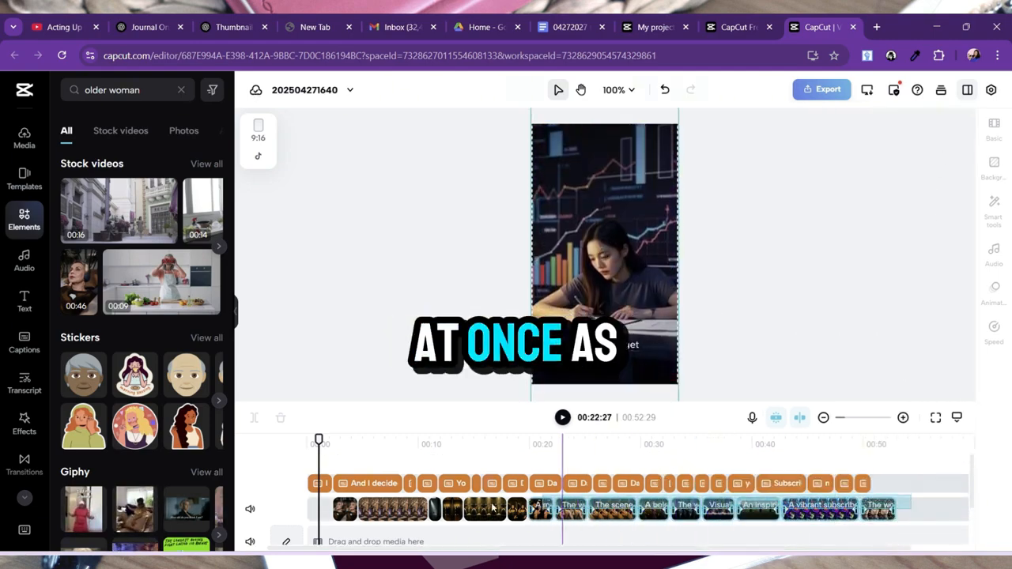
pyautogui.moveTo(361, 510); pyautogui.dragTo(321, 514)
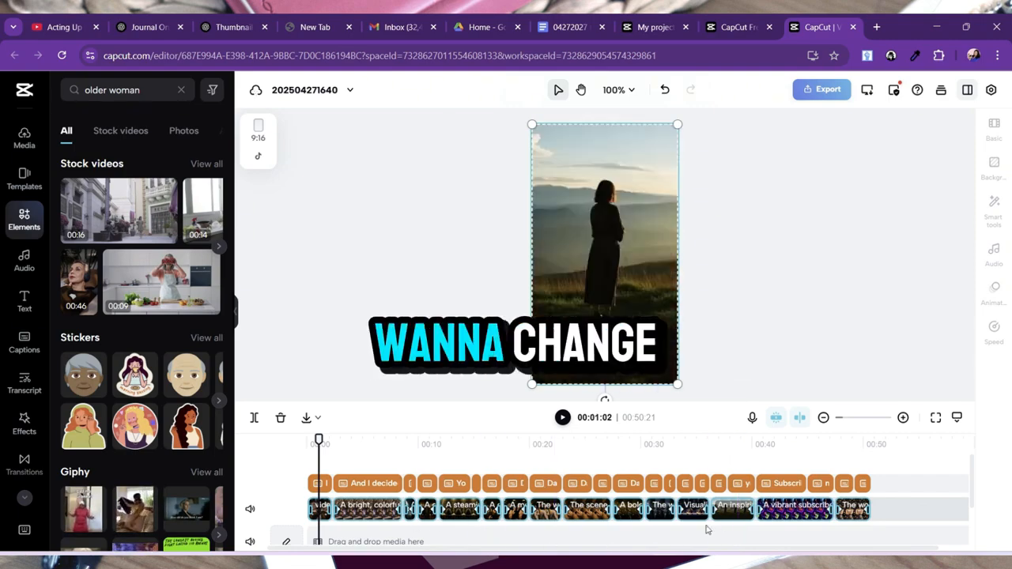
pyautogui.click(930, 269)
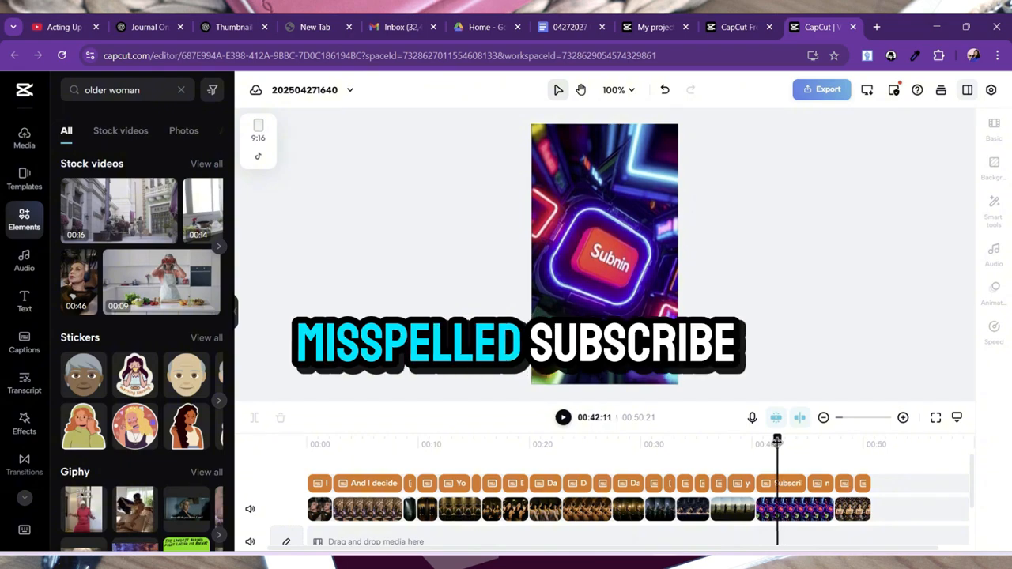
# Delete the stray space in the 00:40 Subscribe caption so it reads "proof that it's".
pyautogui.click(759, 443)
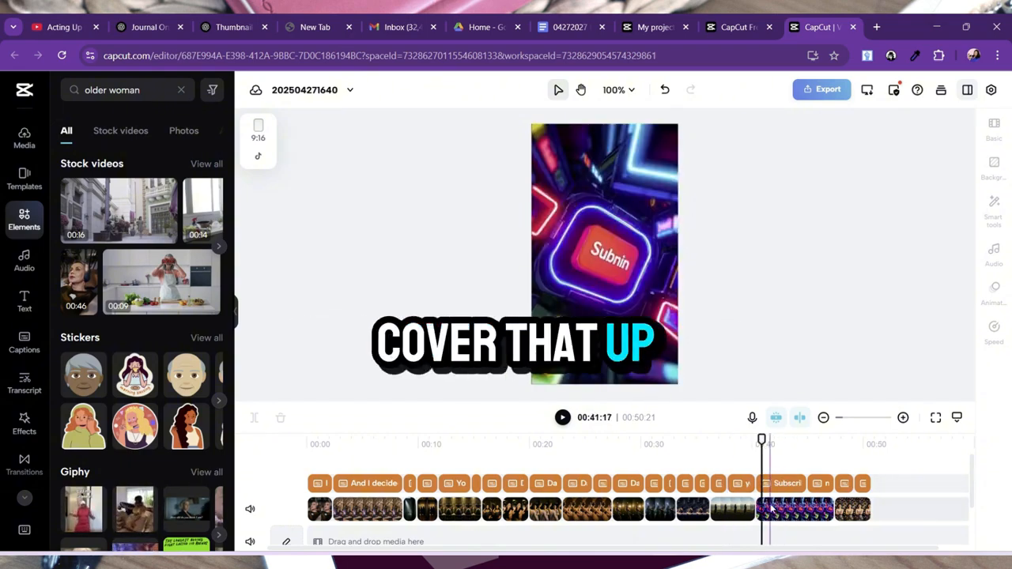
pyautogui.click(789, 441)
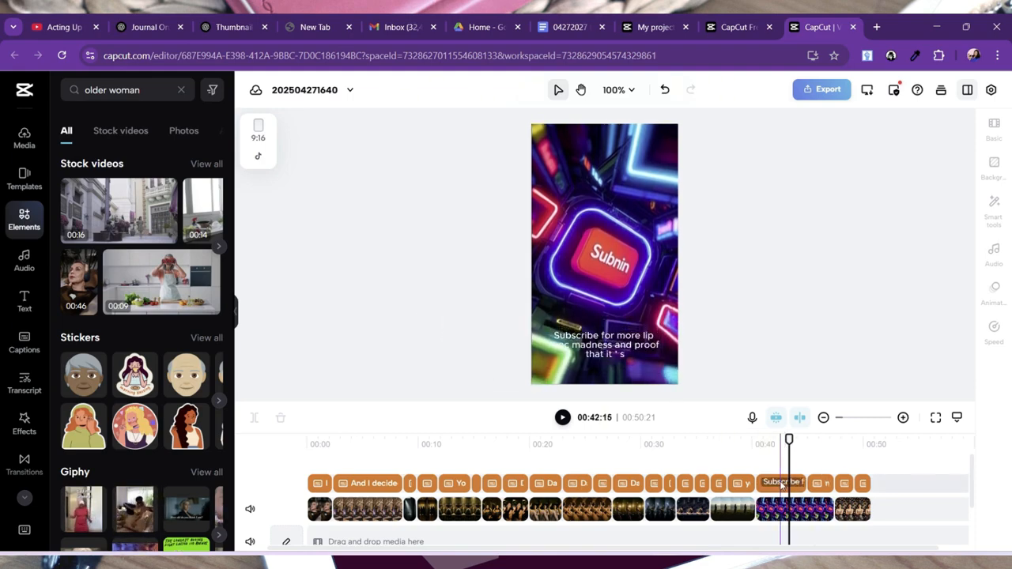
pyautogui.click(781, 484)
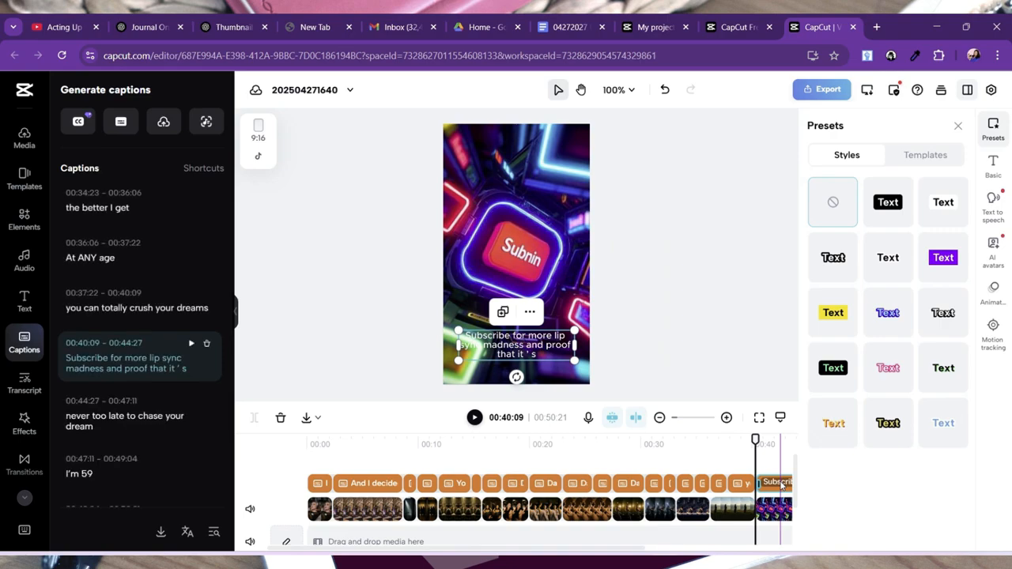
pyautogui.click(177, 371)
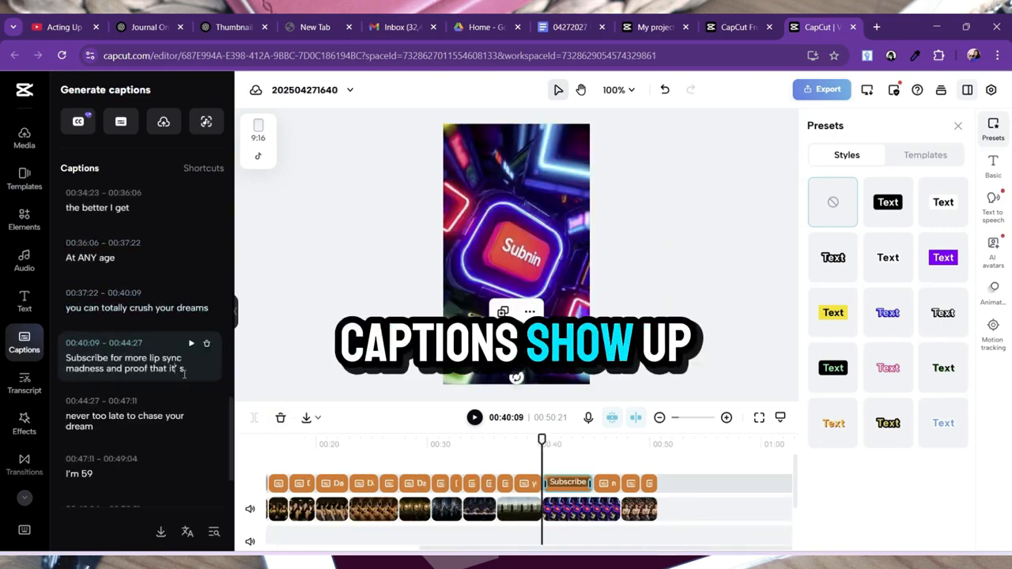
pyautogui.press('BackSpace')
pyautogui.click(583, 452)
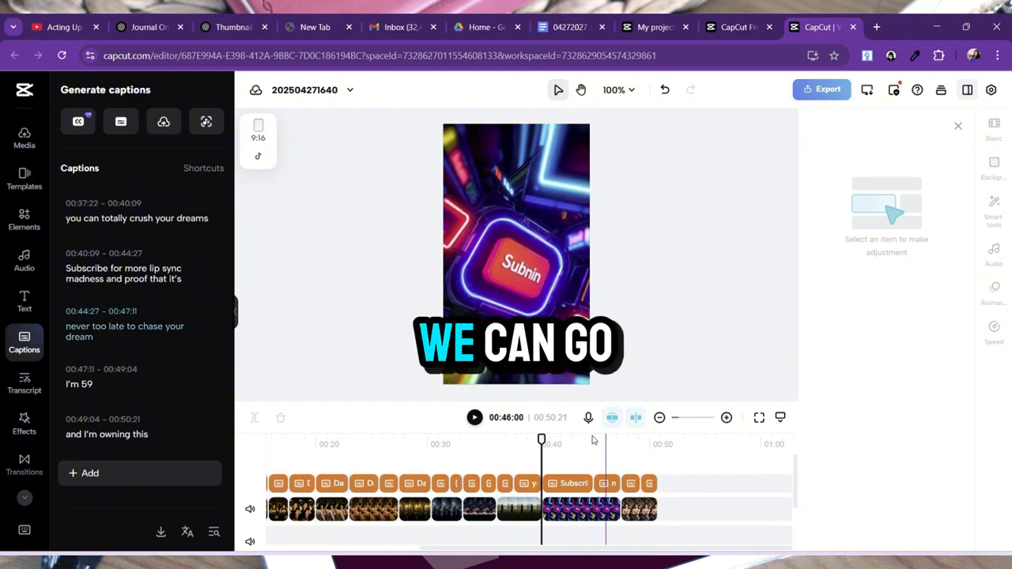
pyautogui.click(25, 141)
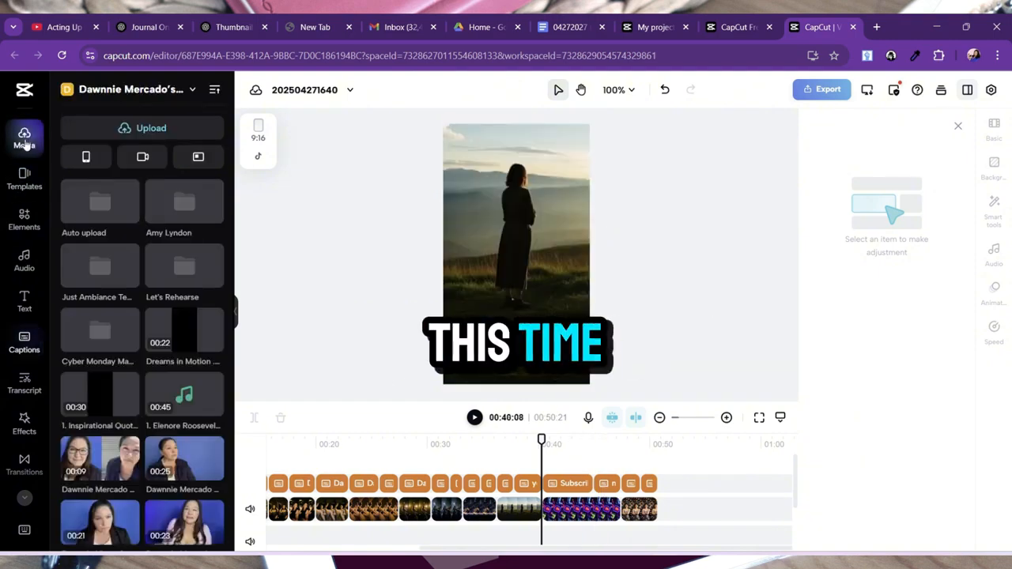
# Search stickers for 'subscribe', favourite the red Subscribe sticker and place it at 00:40 on a new track.
pyautogui.click(26, 221)
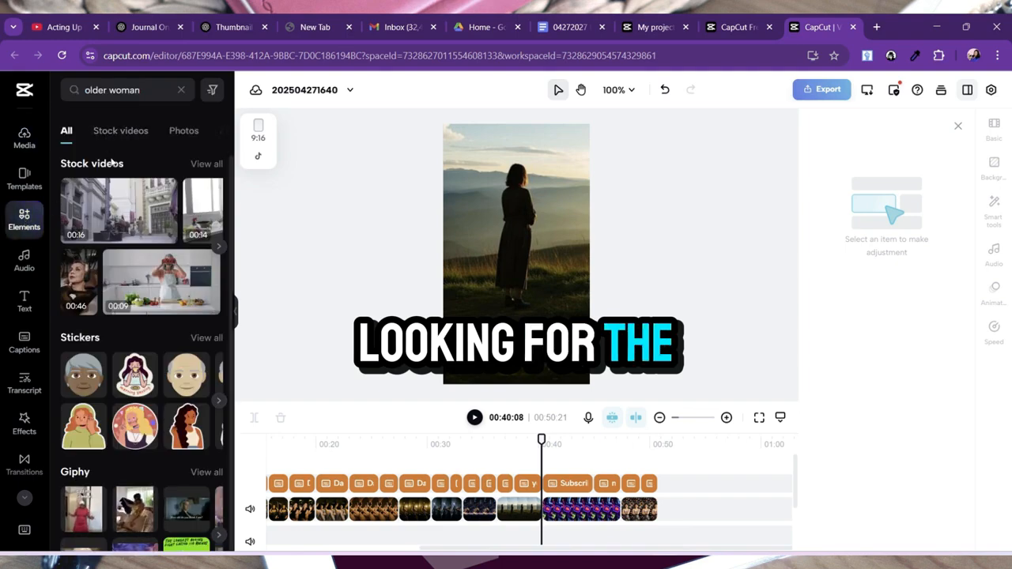
pyautogui.click(227, 132)
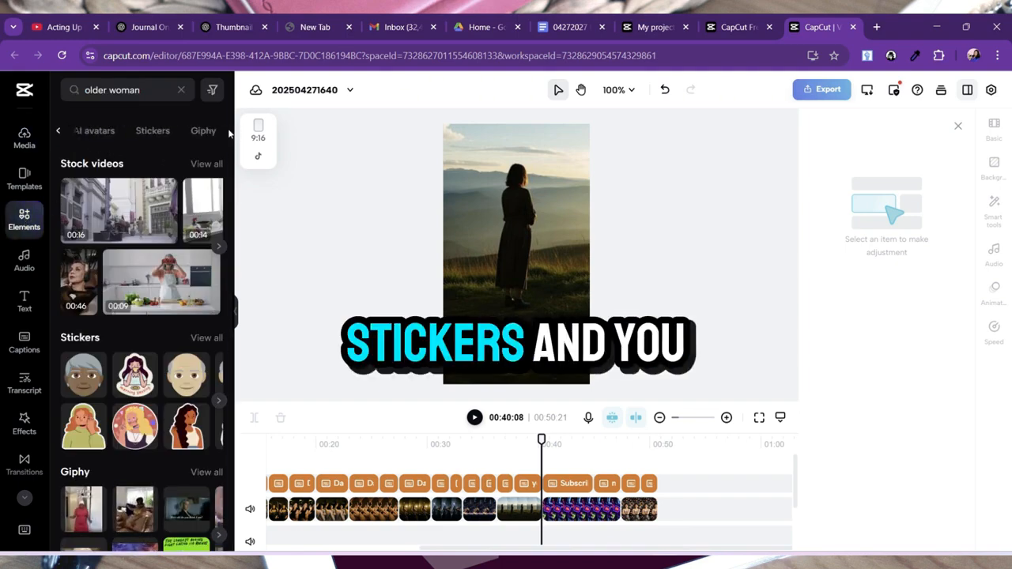
pyautogui.click(151, 131)
pyautogui.click(134, 91)
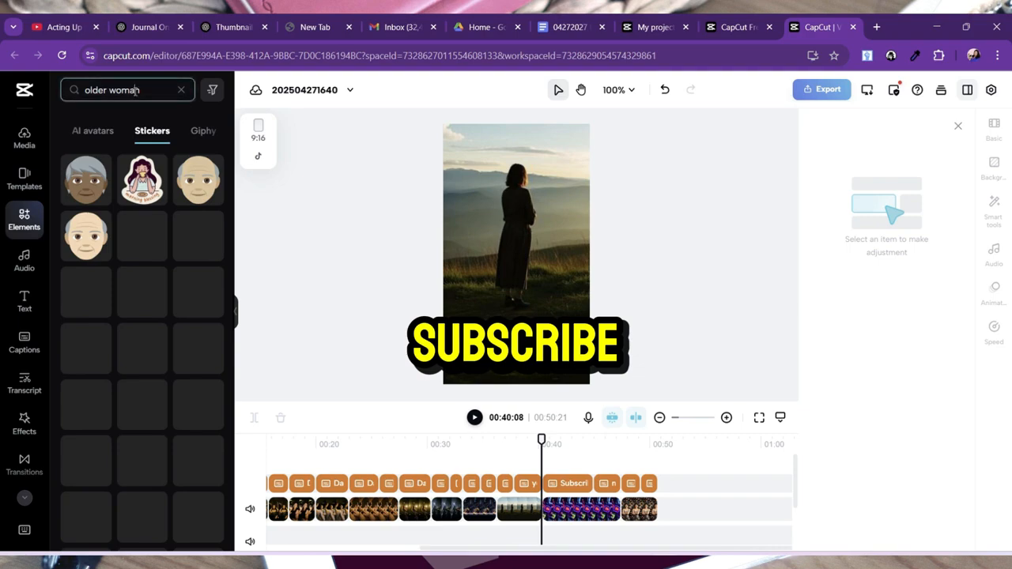
pyautogui.moveTo(136, 90); pyautogui.dragTo(57, 94)
pyautogui.write('sub')
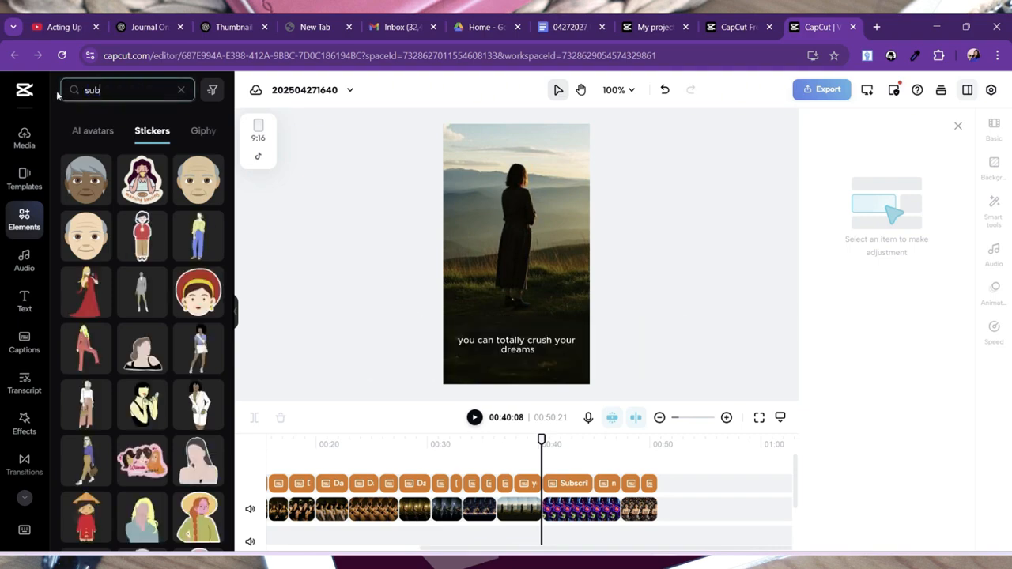
pyautogui.write('scribe')
pyautogui.press('Return')
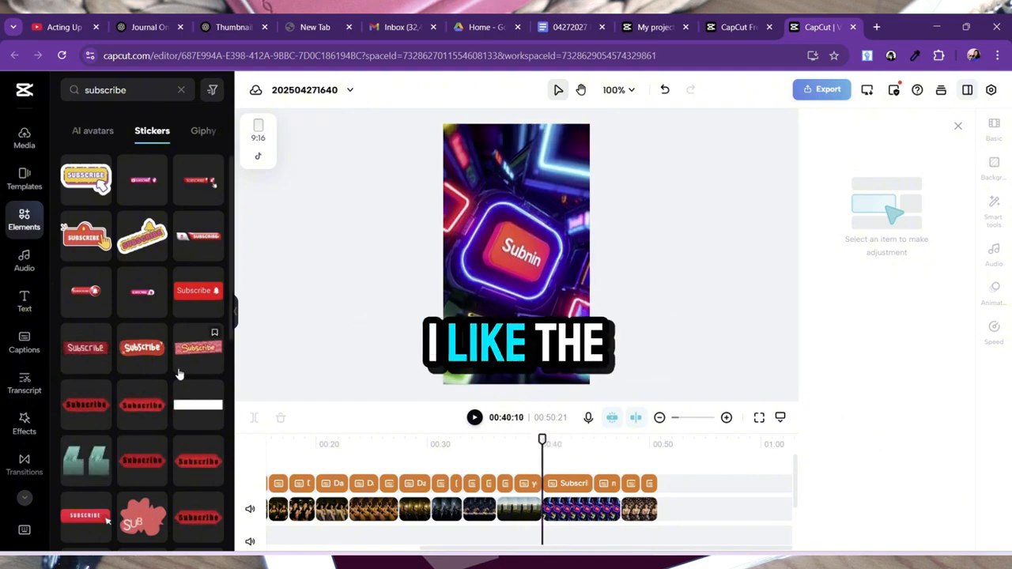
pyautogui.click(158, 334)
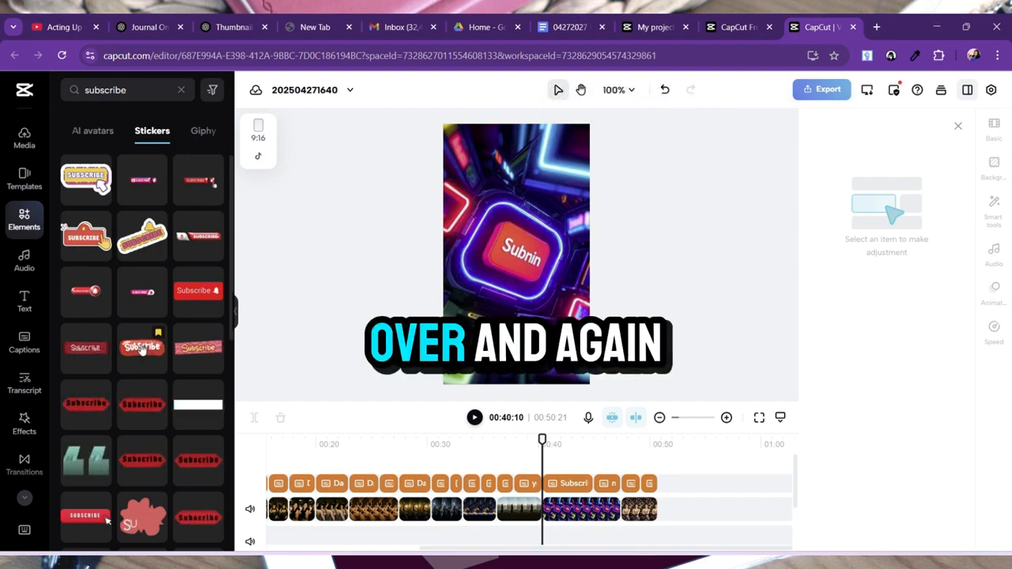
pyautogui.moveTo(246, 354); pyautogui.dragTo(546, 467)
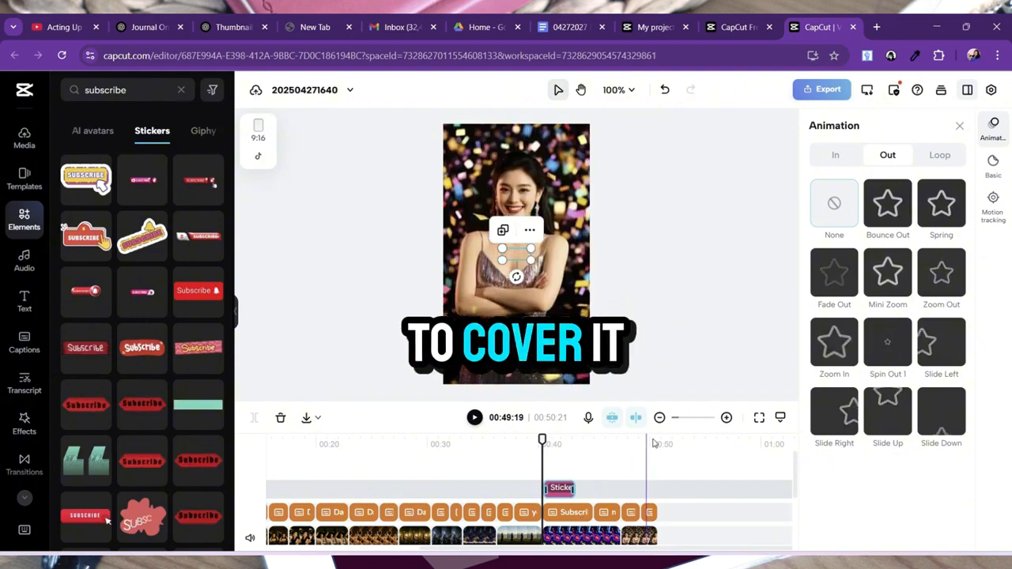
# Scale up the Subscribe sticker to span most of the frame width over the neon sign.
pyautogui.click(558, 463)
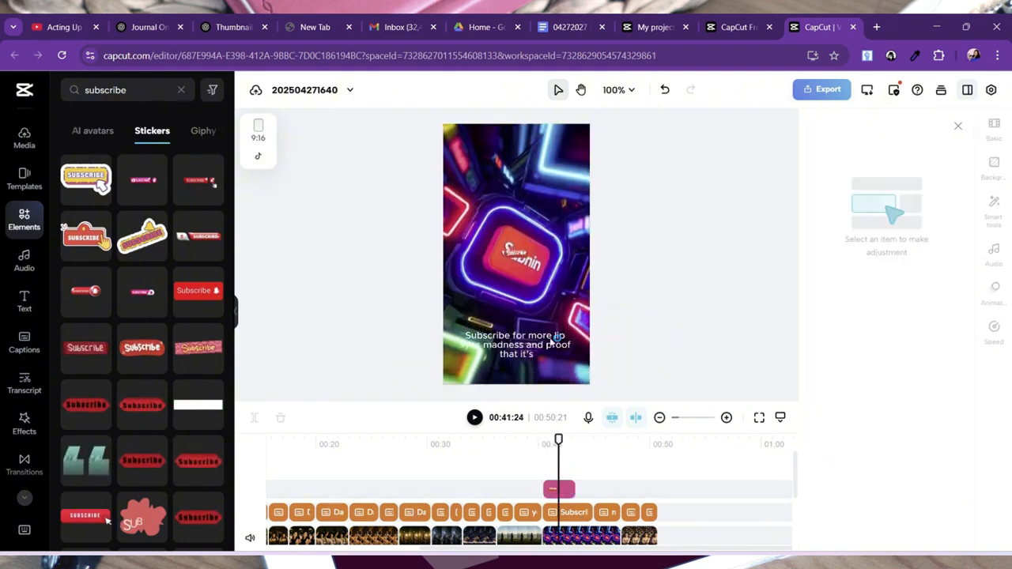
pyautogui.click(524, 256)
pyautogui.moveTo(531, 250); pyautogui.dragTo(556, 240)
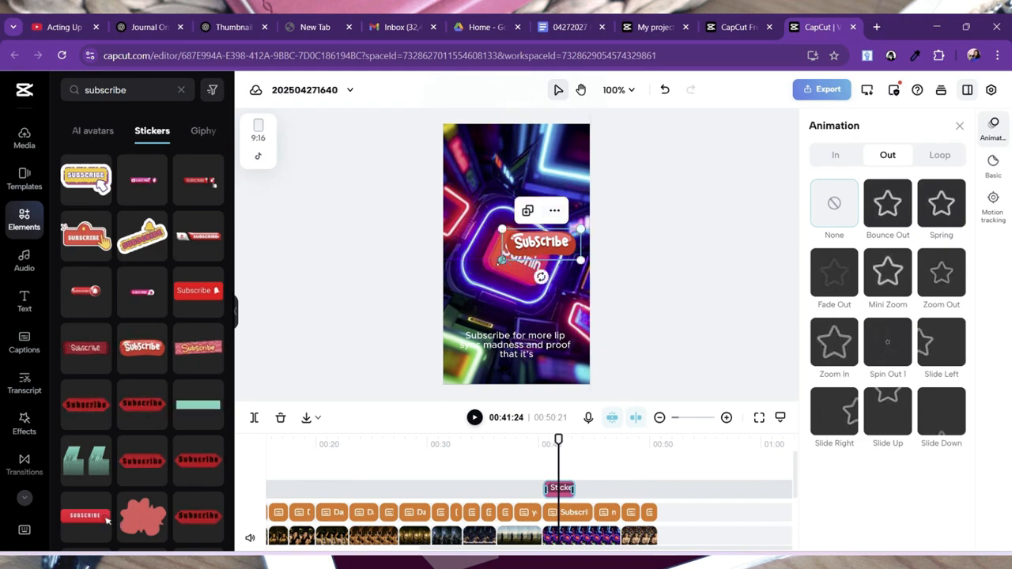
pyautogui.moveTo(500, 260); pyautogui.dragTo(451, 298)
pyautogui.moveTo(582, 230); pyautogui.dragTo(586, 228)
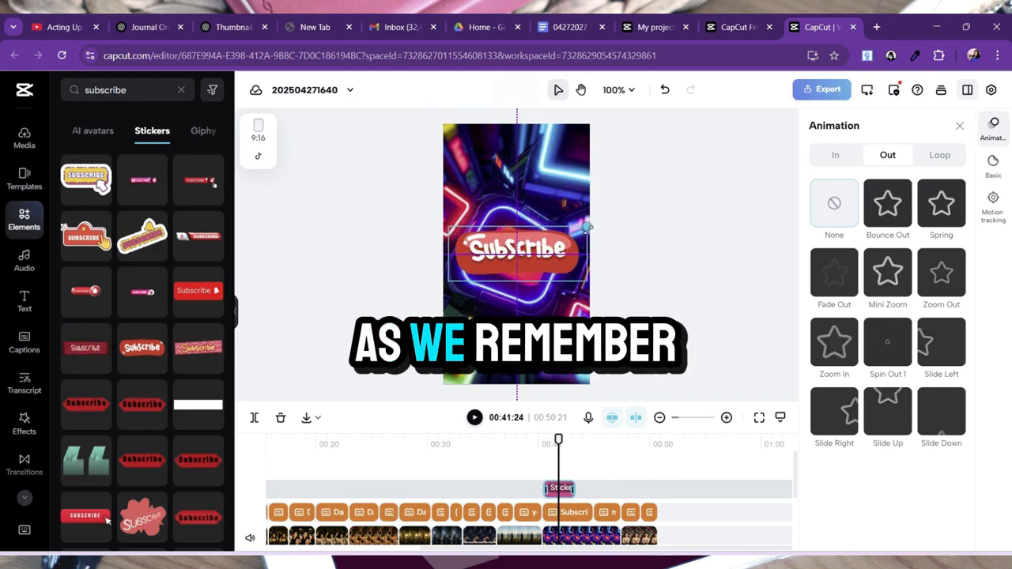
pyautogui.scroll(-2, 614, 472)
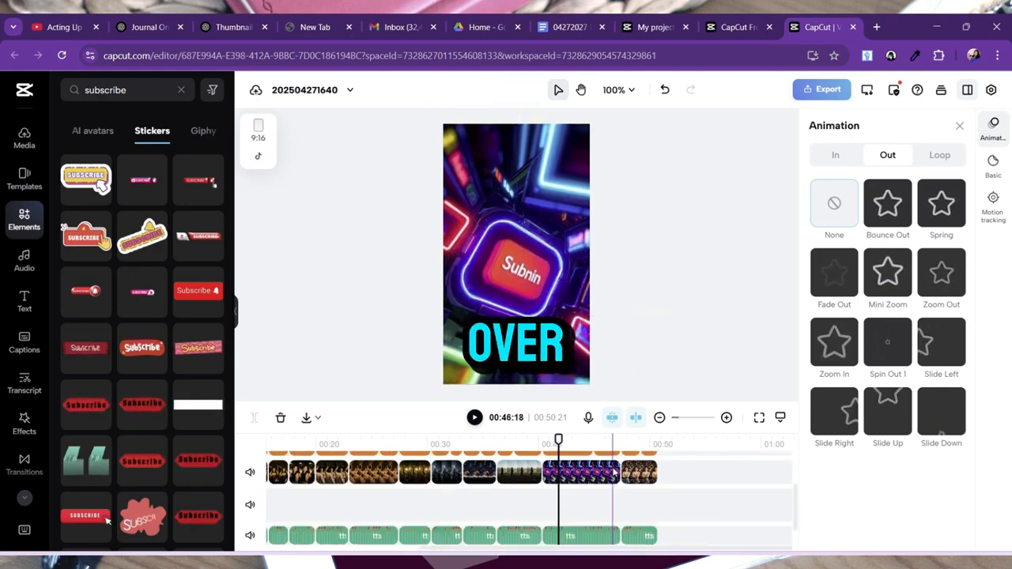
pyautogui.click(574, 437)
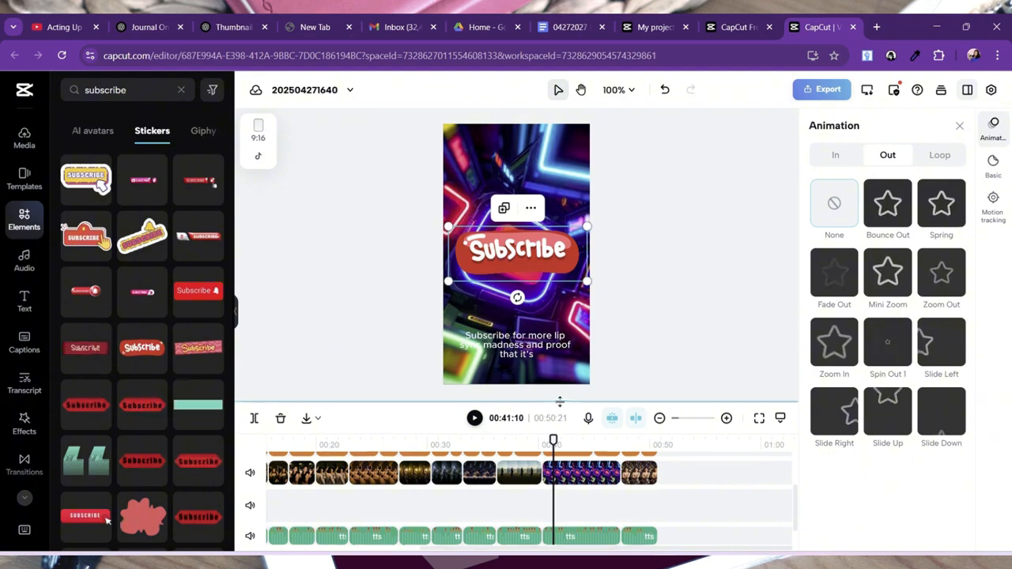
# Drag the Subscribe sticker's end out to about 00:47 to cover the whole neon clip.
pyautogui.moveTo(560, 402); pyautogui.dragTo(557, 334)
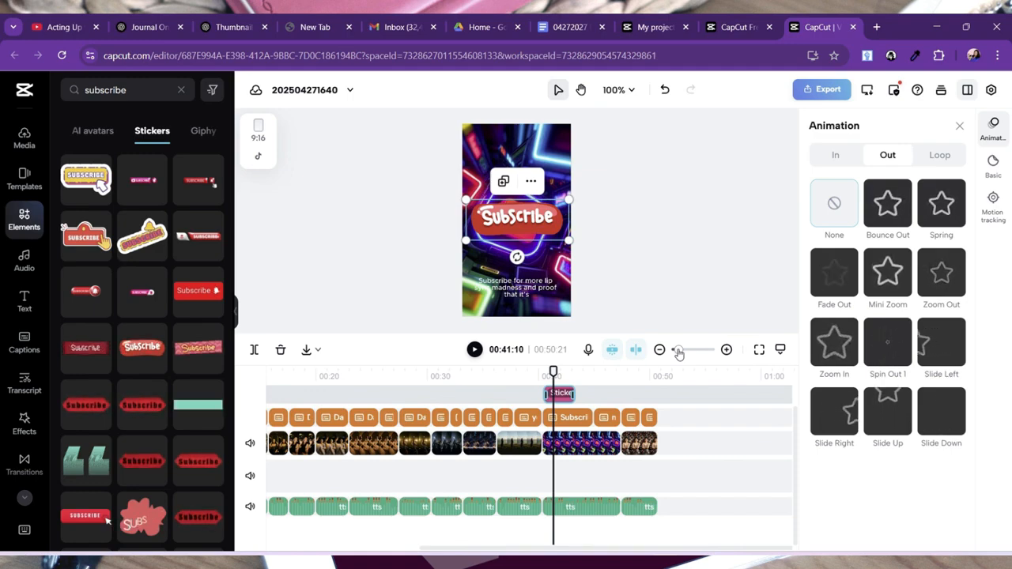
pyautogui.moveTo(679, 353)
pyautogui.mouseDown()
pyautogui.moveTo(694, 354)
pyautogui.moveTo(685, 353)
pyautogui.mouseUp()
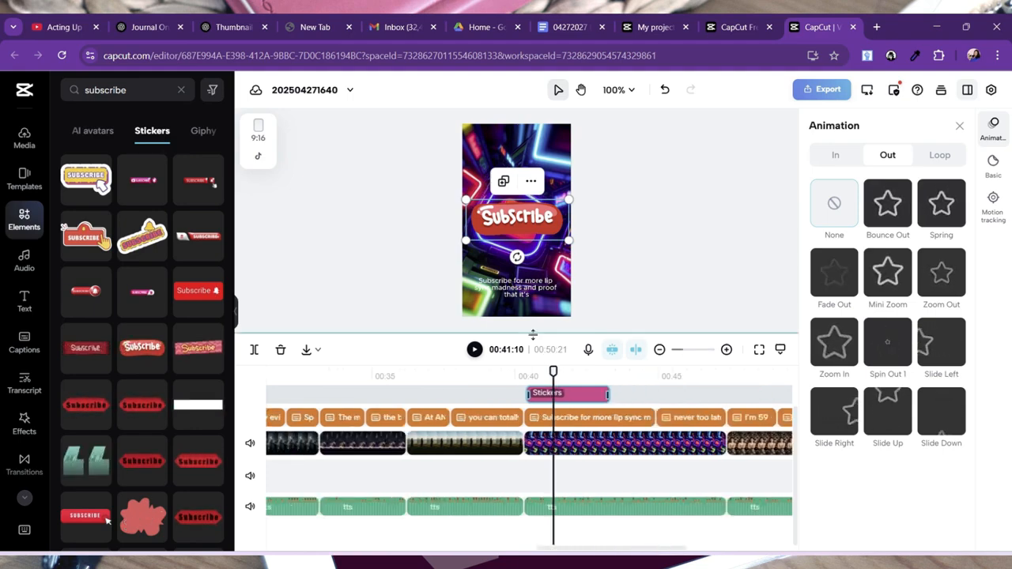
pyautogui.moveTo(533, 334); pyautogui.dragTo(527, 372)
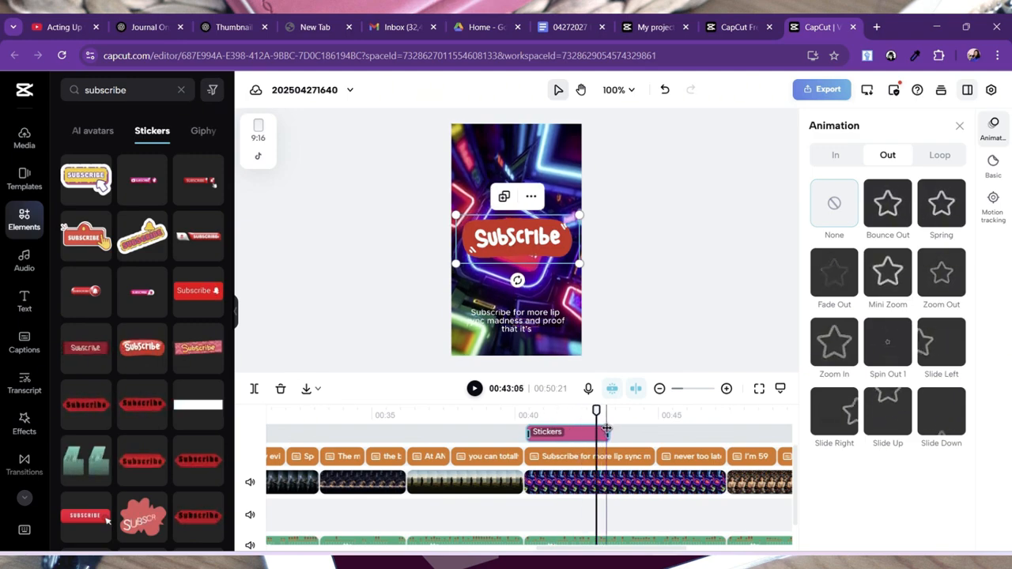
pyautogui.moveTo(607, 428); pyautogui.dragTo(728, 457)
pyautogui.click(568, 431)
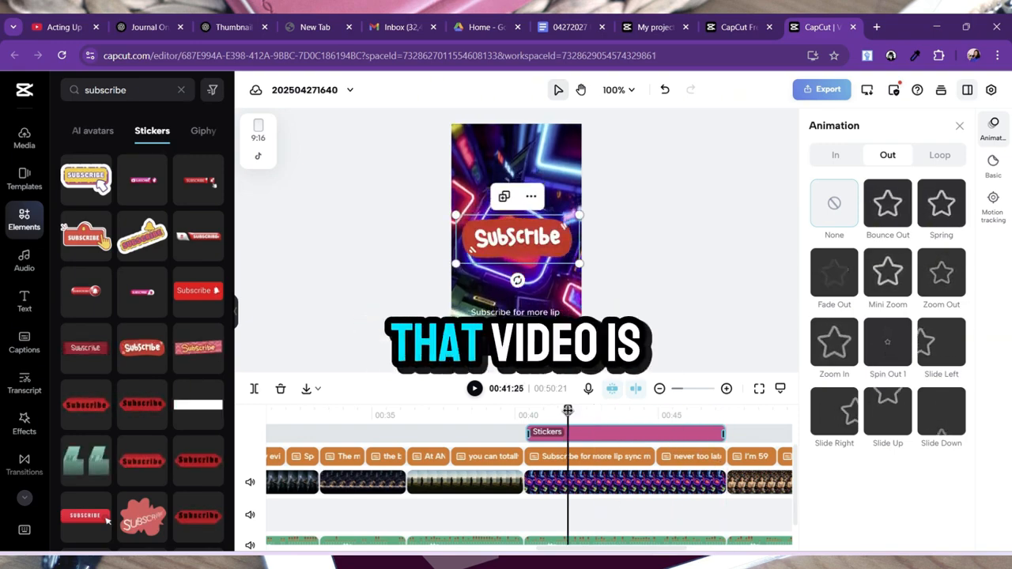
pyautogui.click(589, 459)
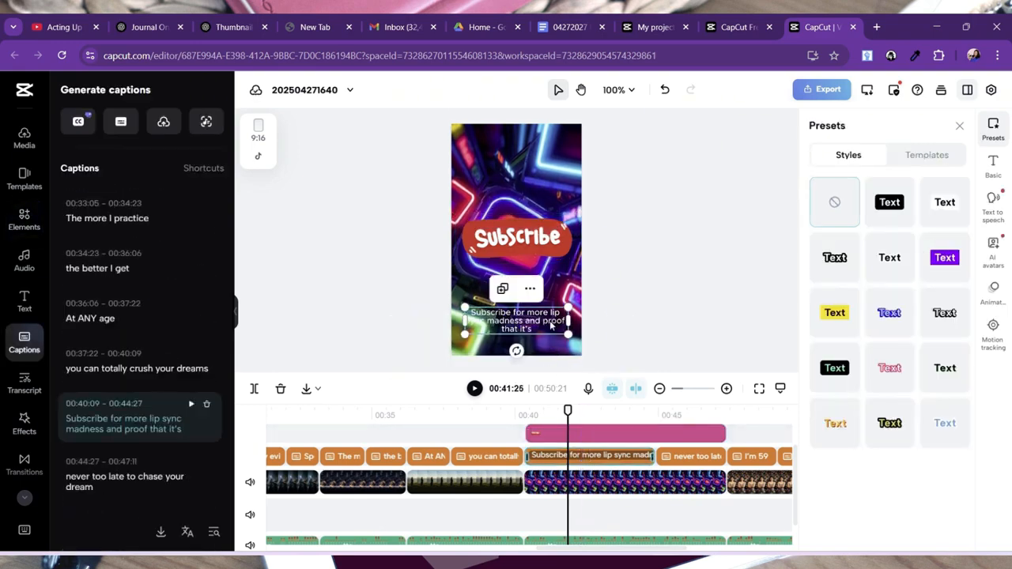
pyautogui.moveTo(550, 321); pyautogui.dragTo(556, 237)
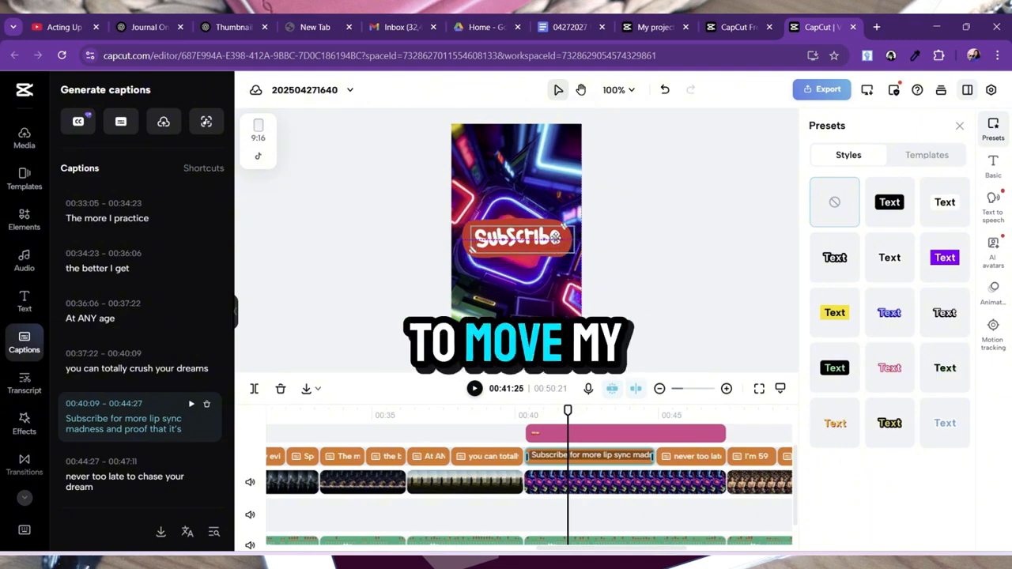
pyautogui.moveTo(556, 237); pyautogui.dragTo(551, 283)
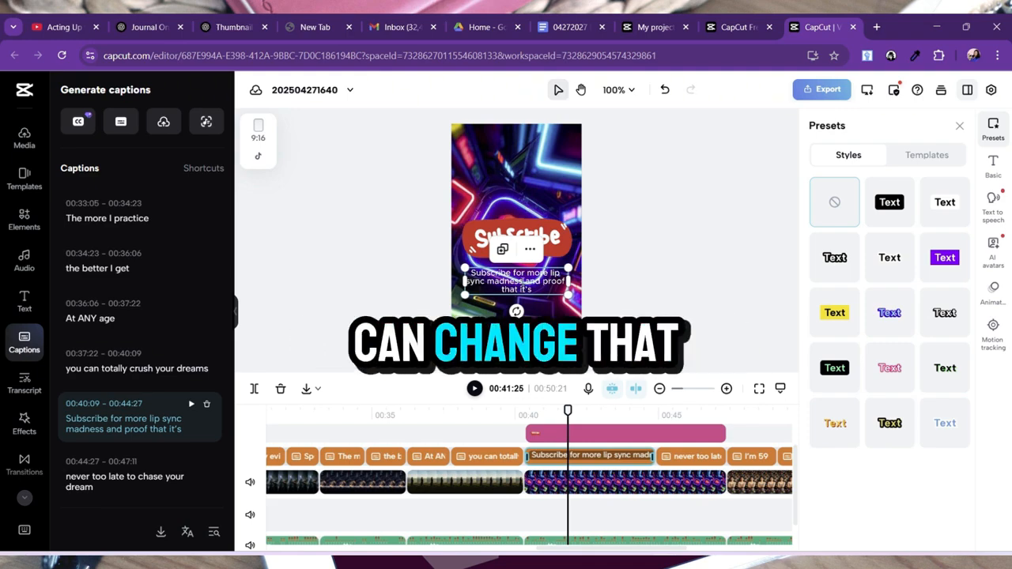
pyautogui.click(837, 370)
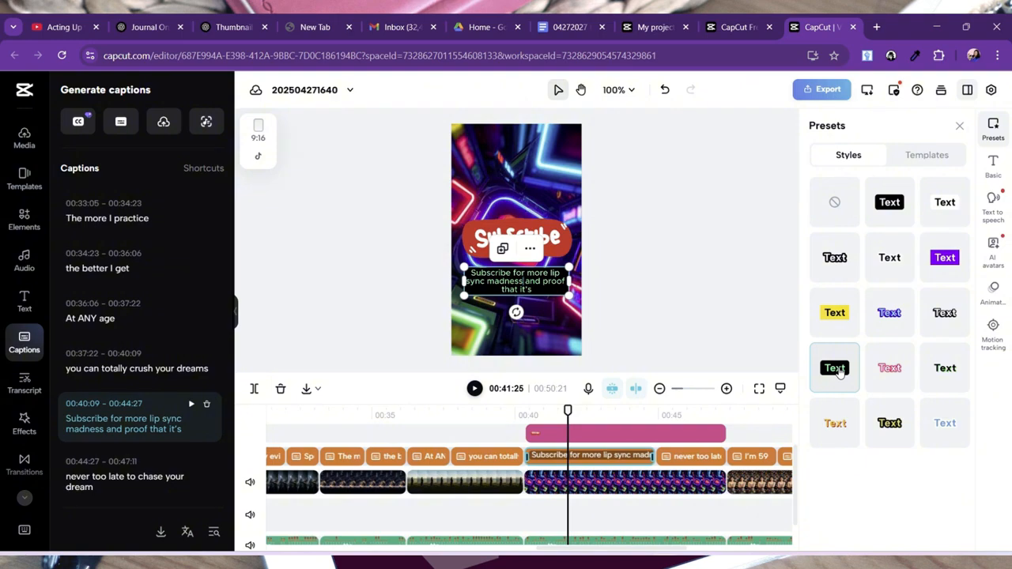
pyautogui.click(946, 261)
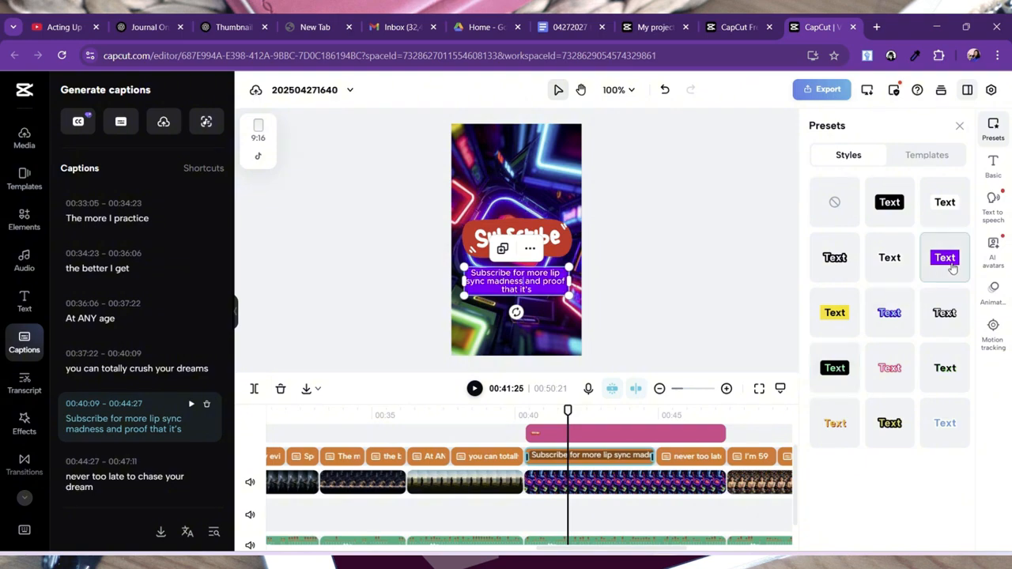
pyautogui.click(937, 157)
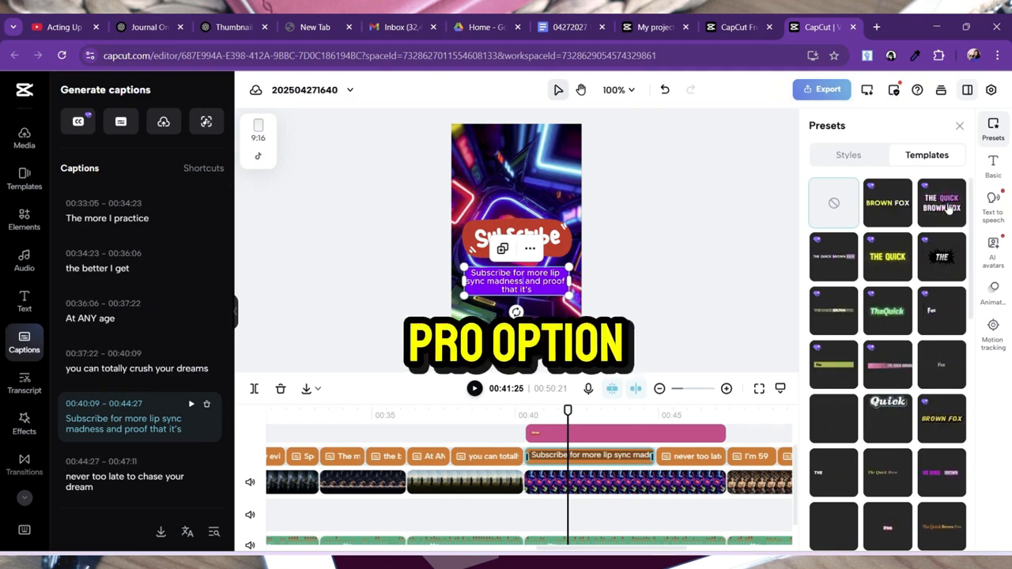
pyautogui.scroll(-5, 946, 232)
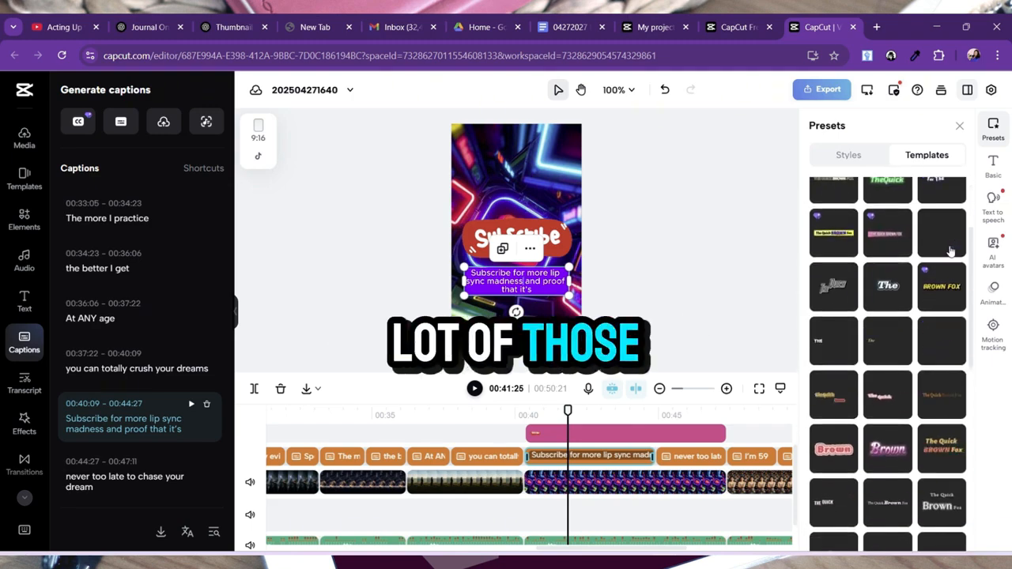
pyautogui.scroll(-5, 952, 274)
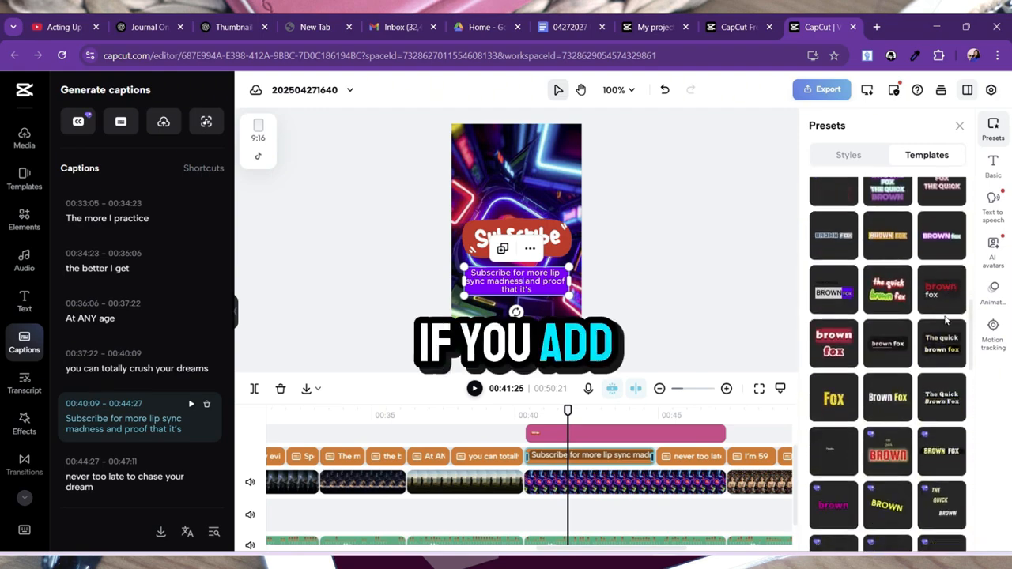
pyautogui.scroll(-5, 946, 328)
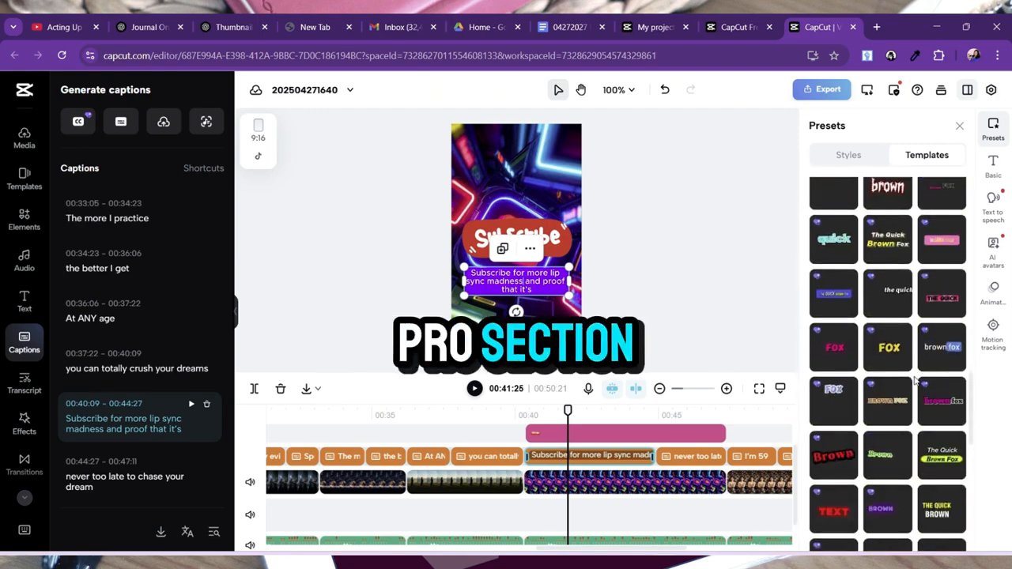
pyautogui.scroll(-8, 915, 382)
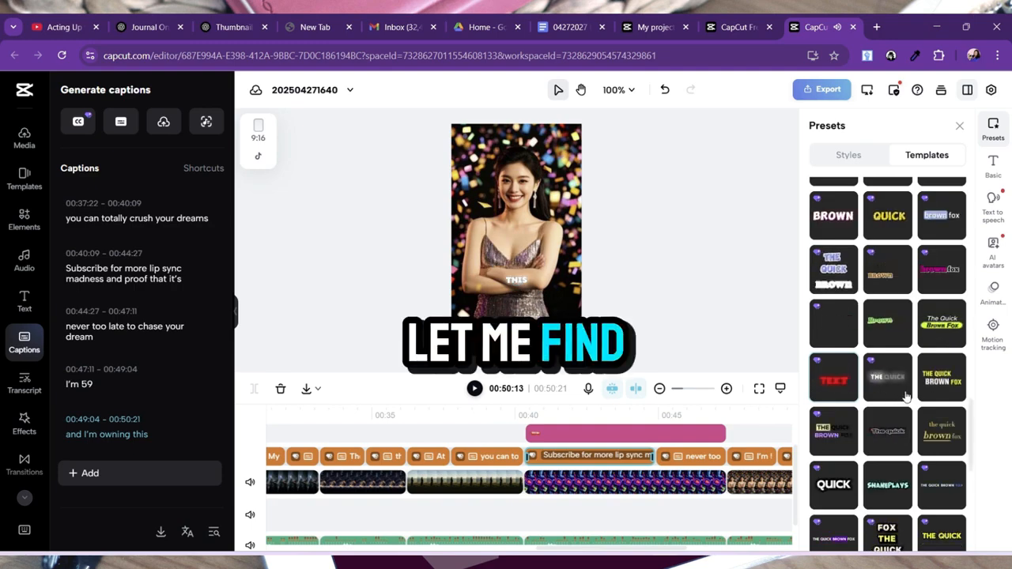
pyautogui.scroll(-2, 906, 395)
pyautogui.scroll(-1, 901, 396)
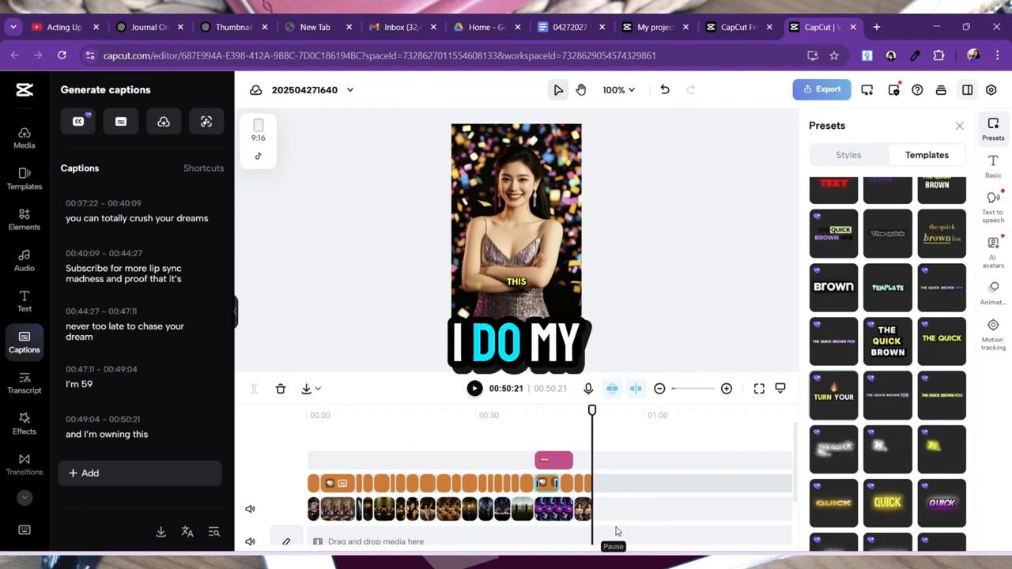
# Download the Comic Shorts Version Lip Sync Queen video as a 1080p, 30fps MP4.
pyautogui.click(823, 89)
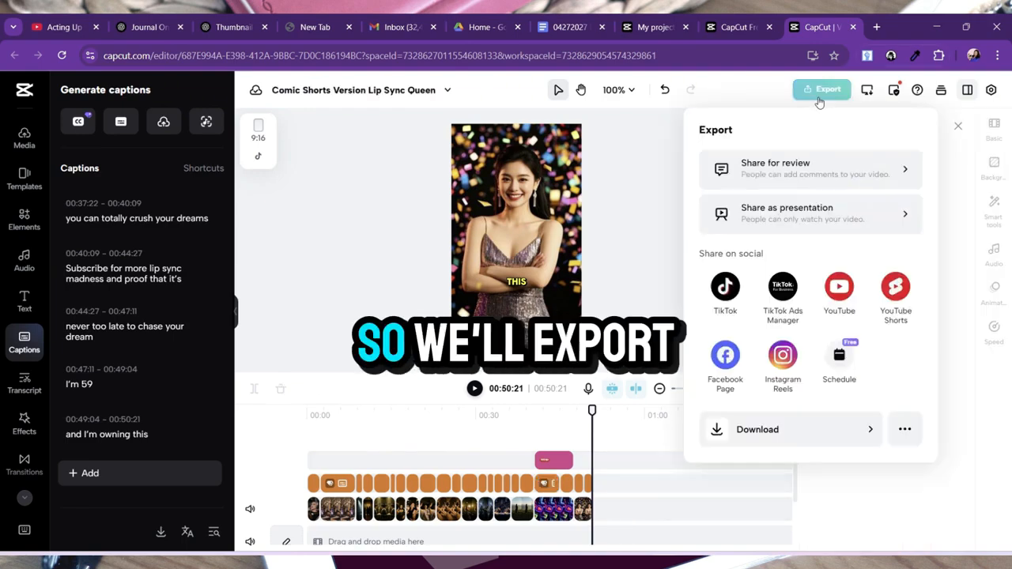
pyautogui.click(816, 433)
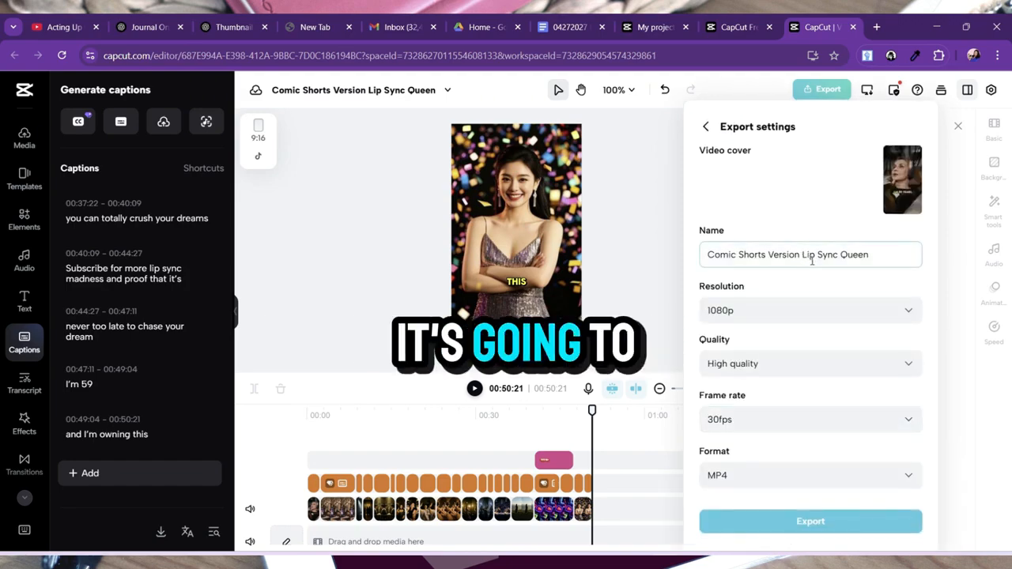
pyautogui.click(836, 521)
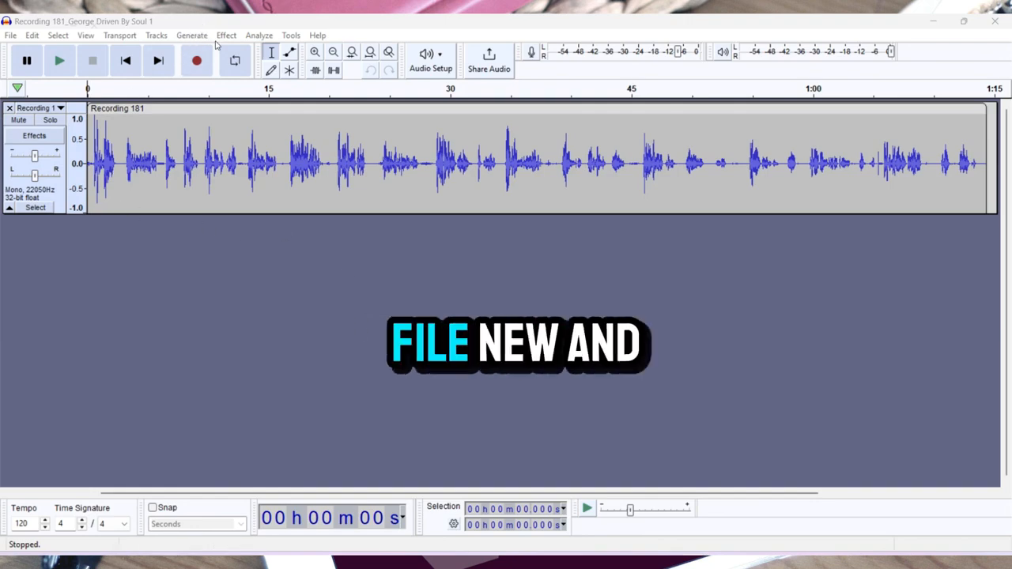
# Create a new Audacity project with Ctrl+N and start recording onto a fresh Audio 1 track.
pyautogui.hotkey('ctrl', 'n')
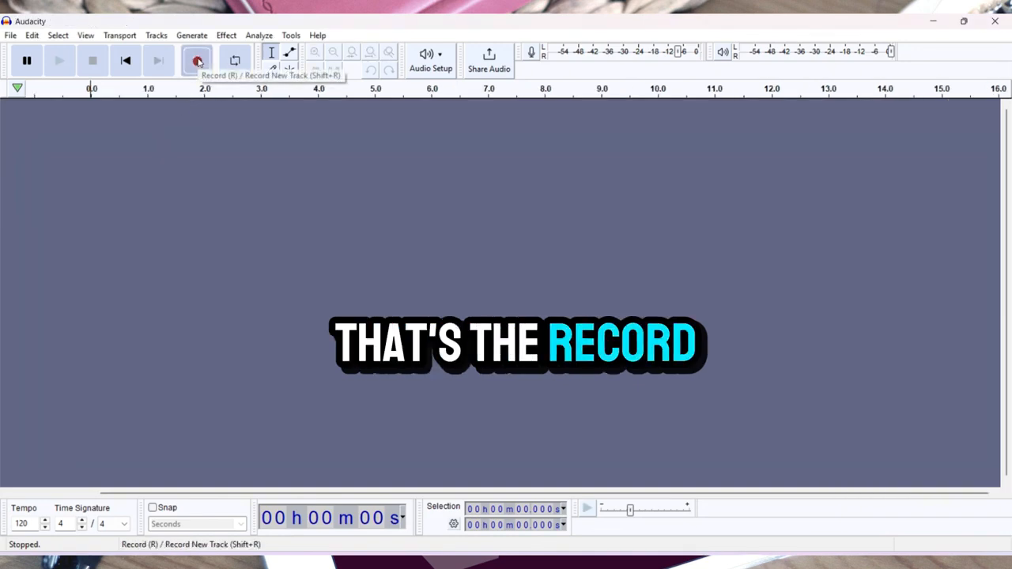
pyautogui.click(198, 62)
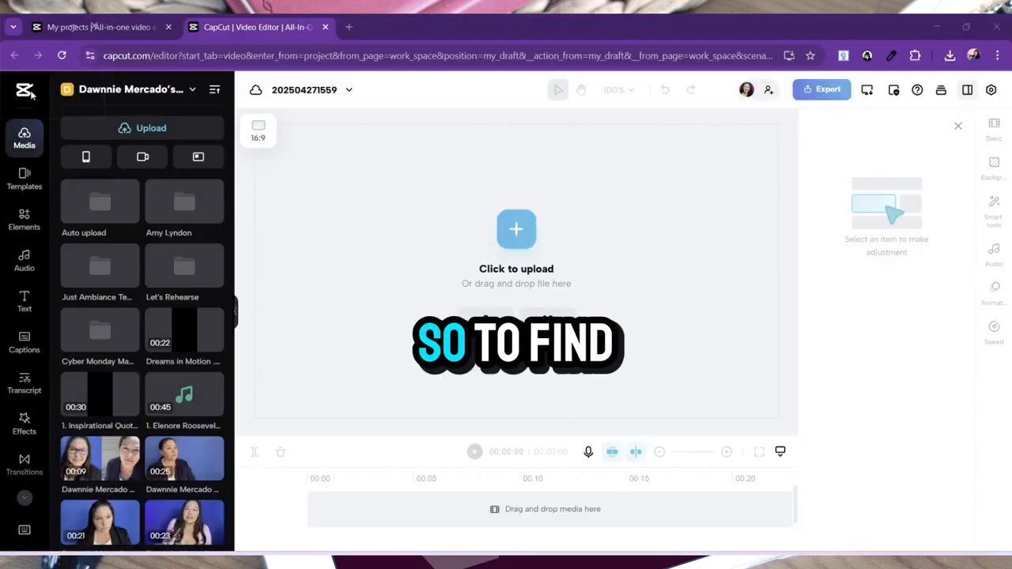
pyautogui.click(186, 93)
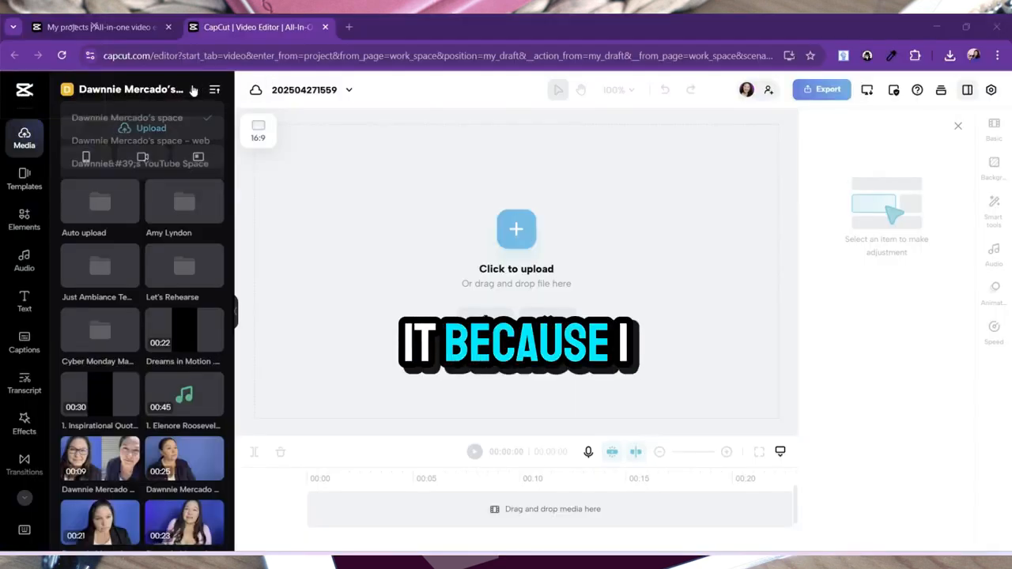
# Reopen the Comic Shorts Version Lip Sync Queen draft from the default space's Drafts.
pyautogui.click(180, 122)
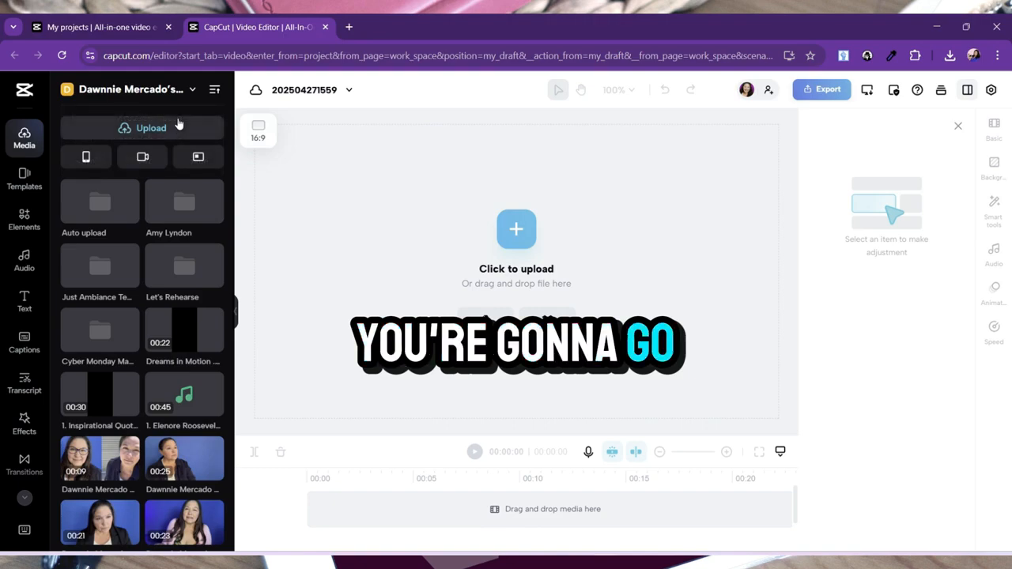
pyautogui.click(24, 94)
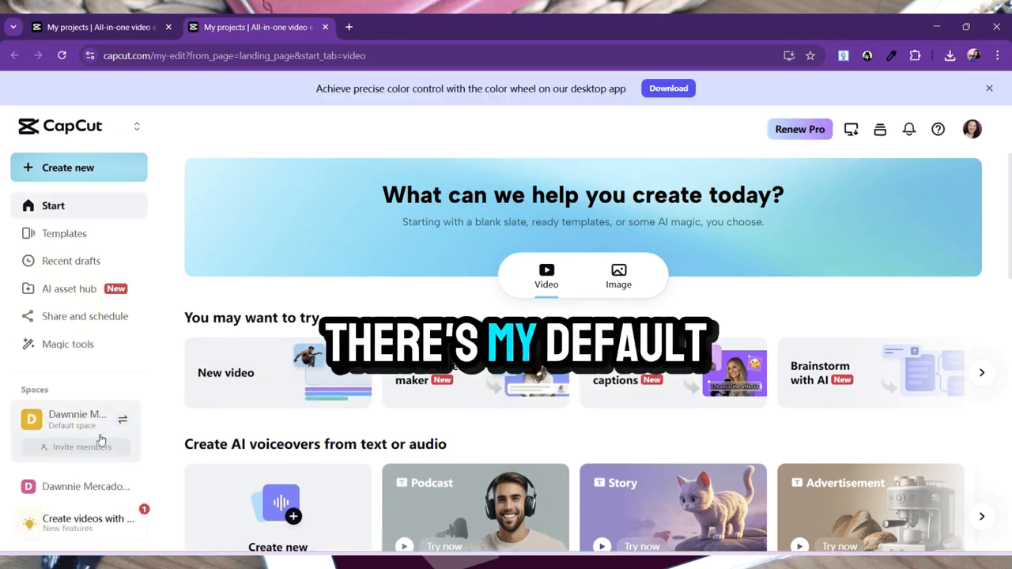
pyautogui.click(82, 425)
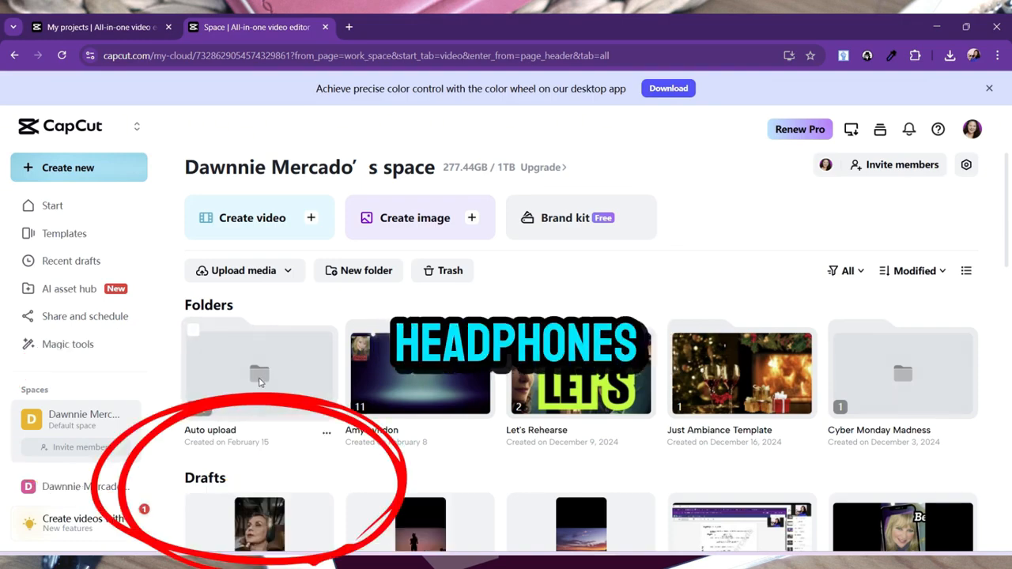
pyautogui.scroll(-3, 277, 414)
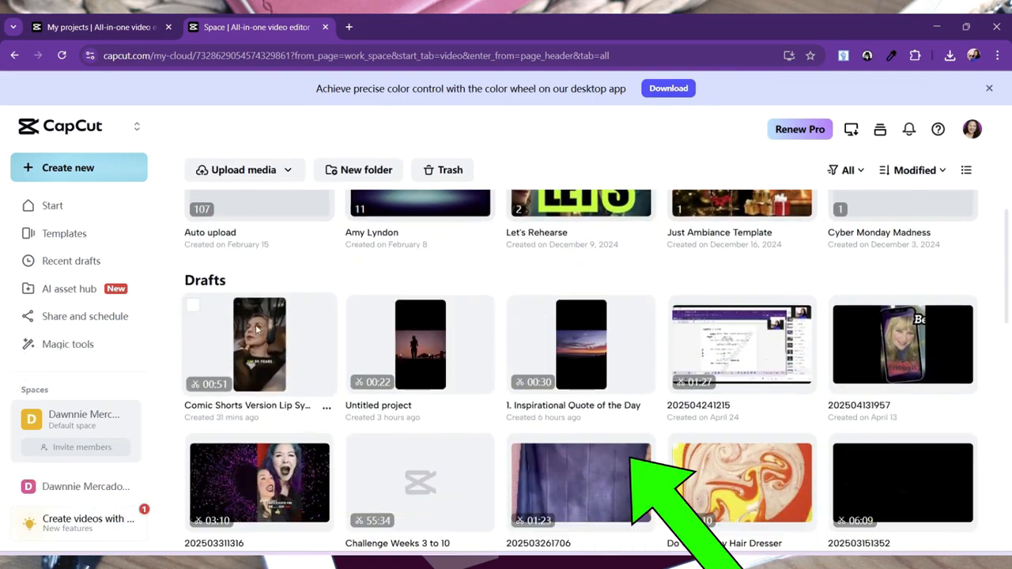
pyautogui.click(257, 329)
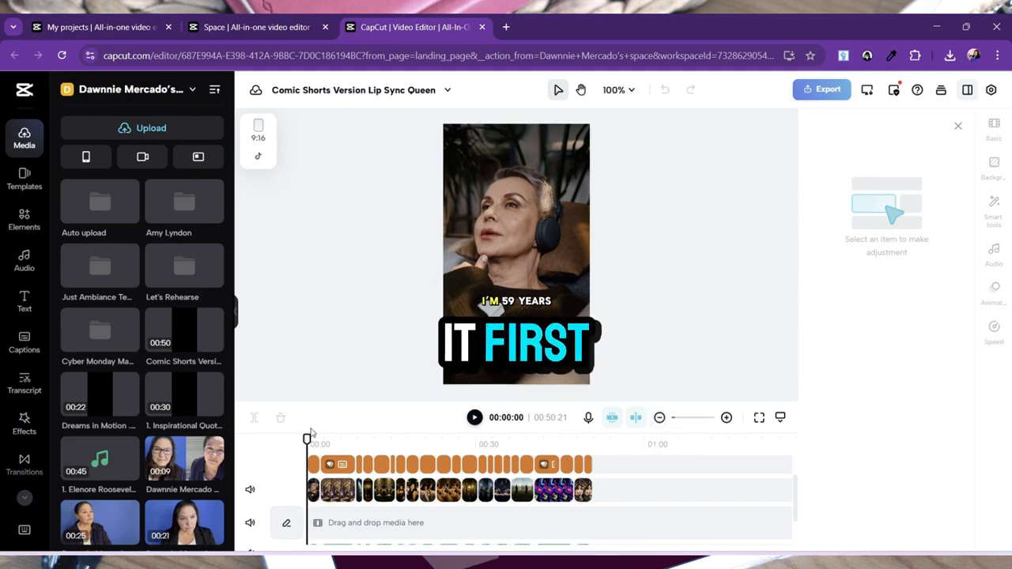
pyautogui.moveTo(307, 440)
pyautogui.mouseDown()
pyautogui.moveTo(326, 439)
pyautogui.moveTo(308, 440)
pyautogui.mouseUp()
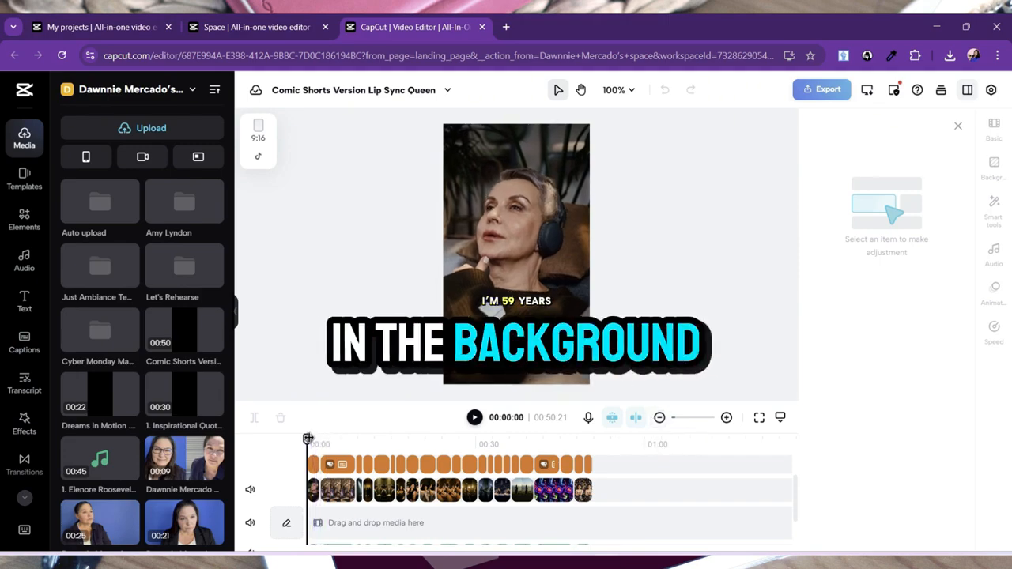
# Scroll the timeline up and down to check the draft's video, voiceover and caption tracks.
pyautogui.scroll(-2, 136, 365)
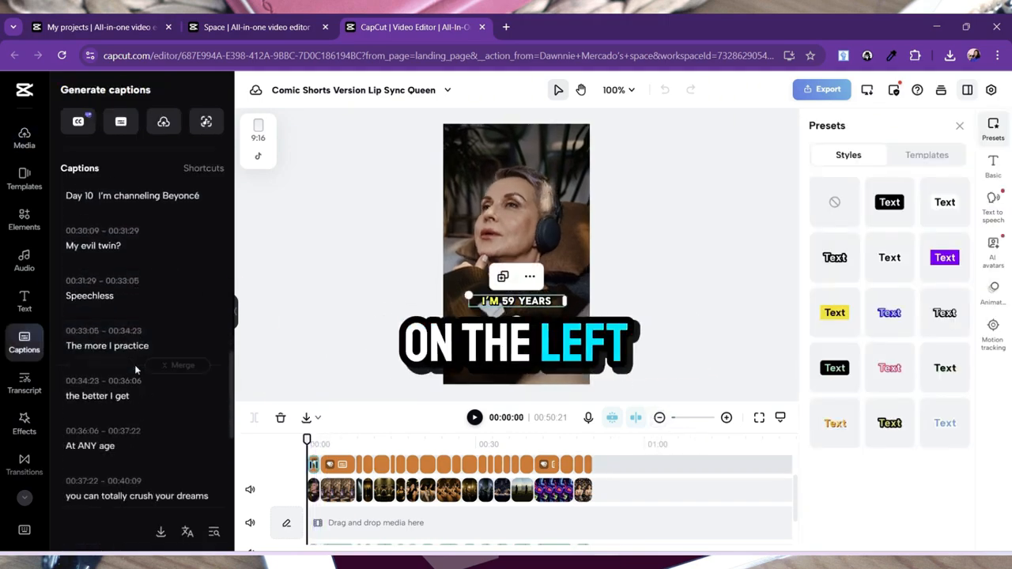
pyautogui.scroll(2, 136, 365)
pyautogui.scroll(8, 137, 365)
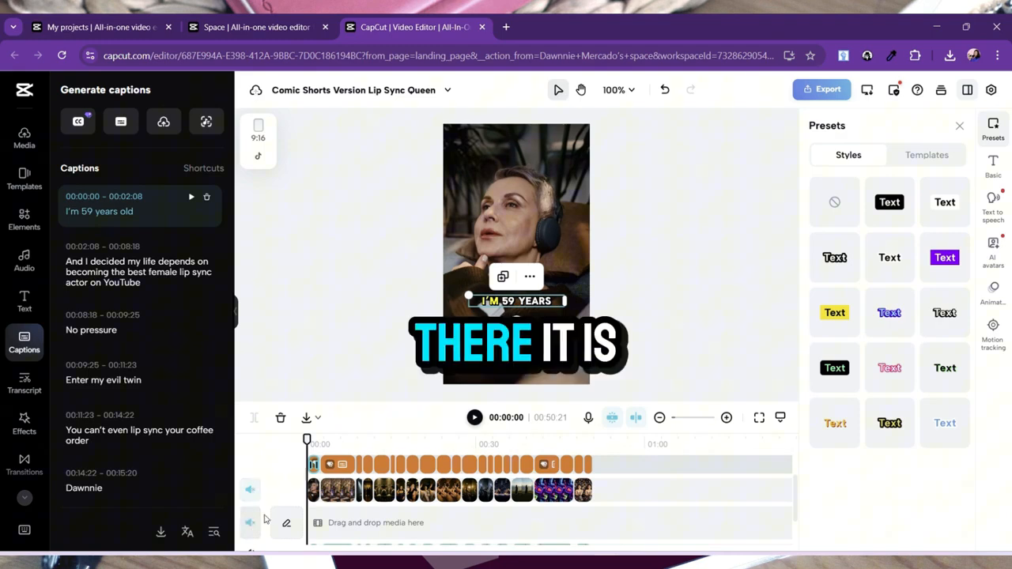
pyautogui.scroll(-1, 269, 517)
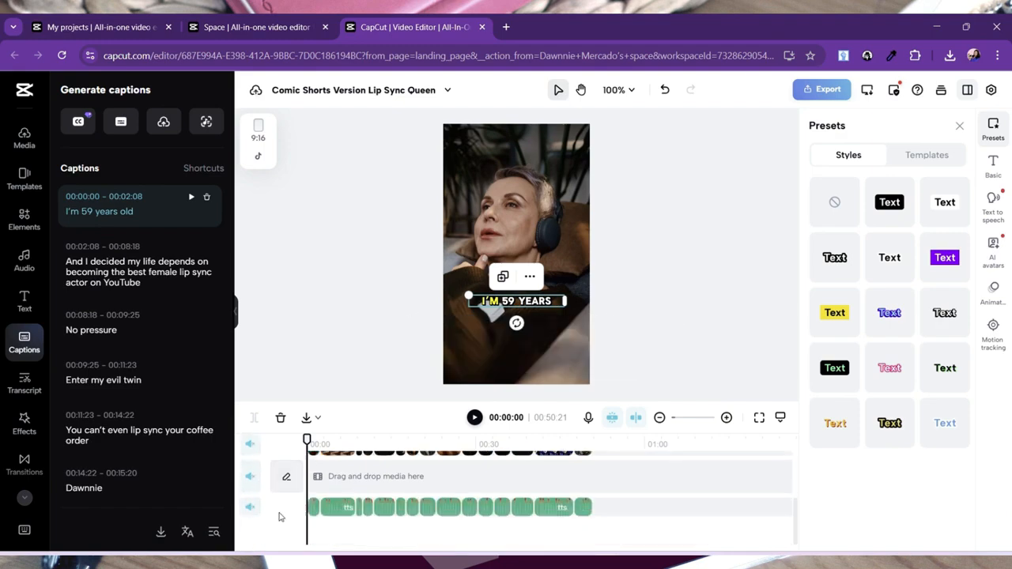
pyautogui.scroll(2, 278, 517)
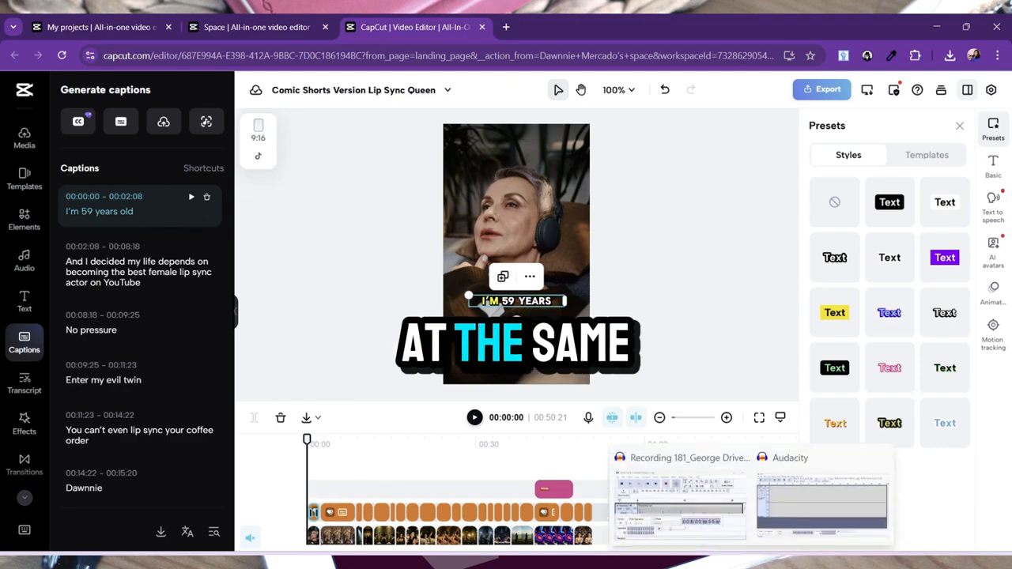
# Place Audacity beside CapCut, start recording, and play the lip-sync video alongside it.
pyautogui.click(828, 522)
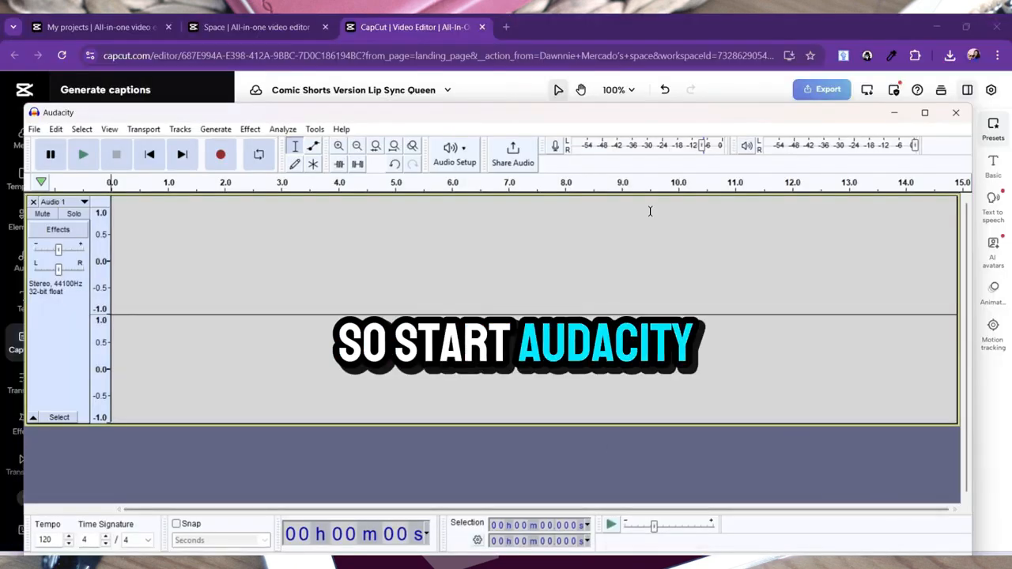
pyautogui.moveTo(444, 121); pyautogui.dragTo(678, 78)
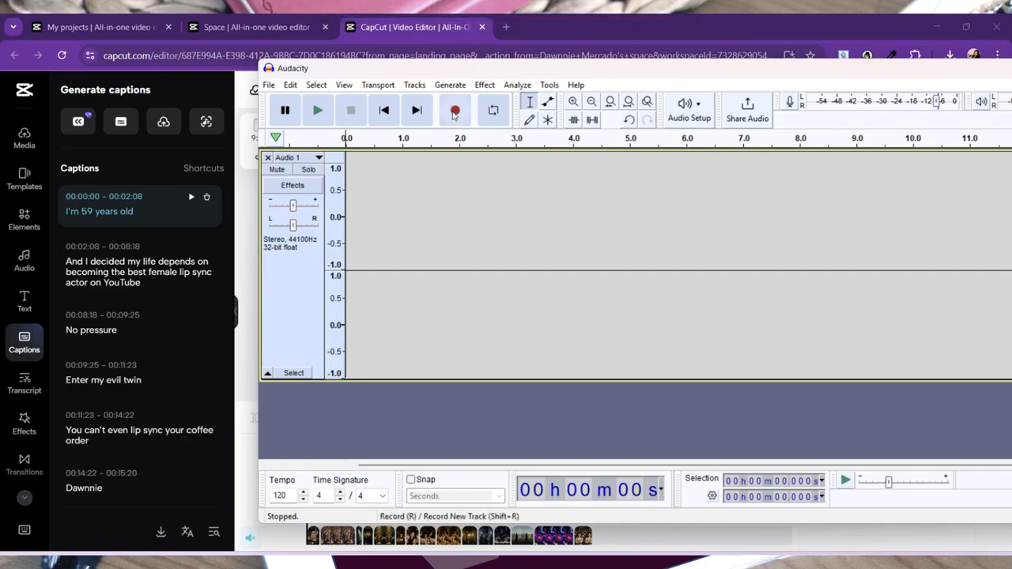
pyautogui.moveTo(497, 80); pyautogui.dragTo(591, 72)
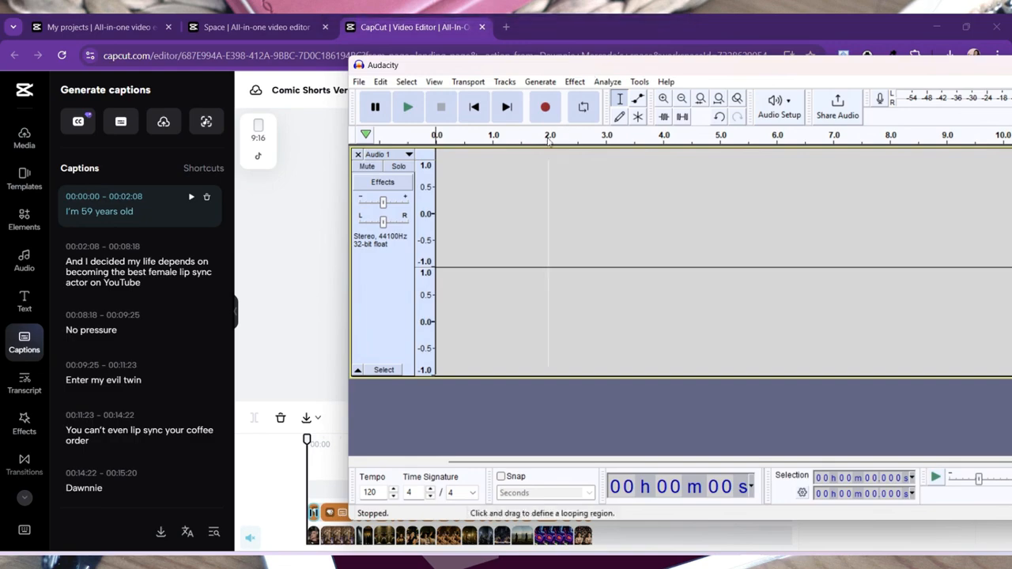
pyautogui.click(546, 107)
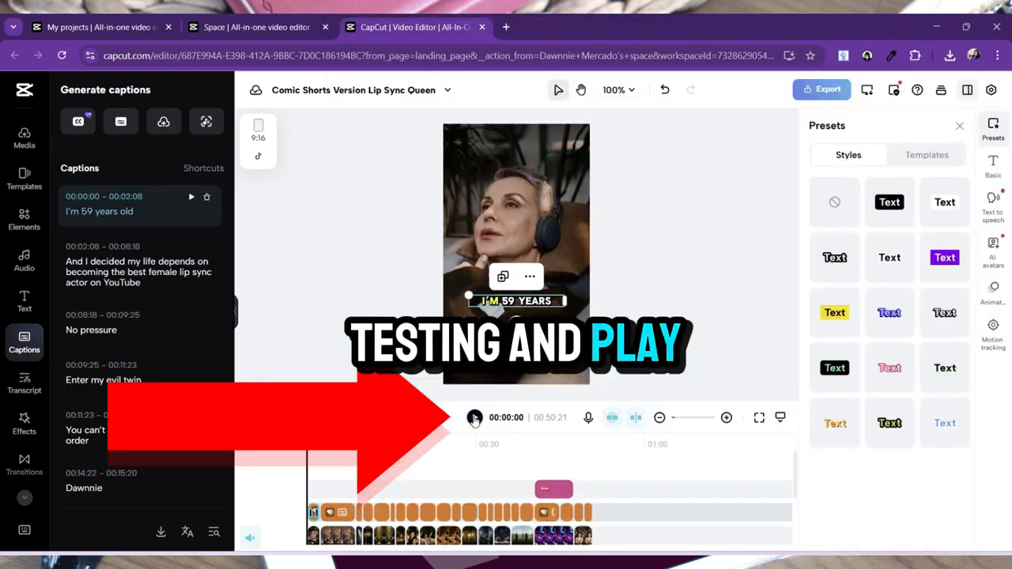
pyautogui.click(475, 418)
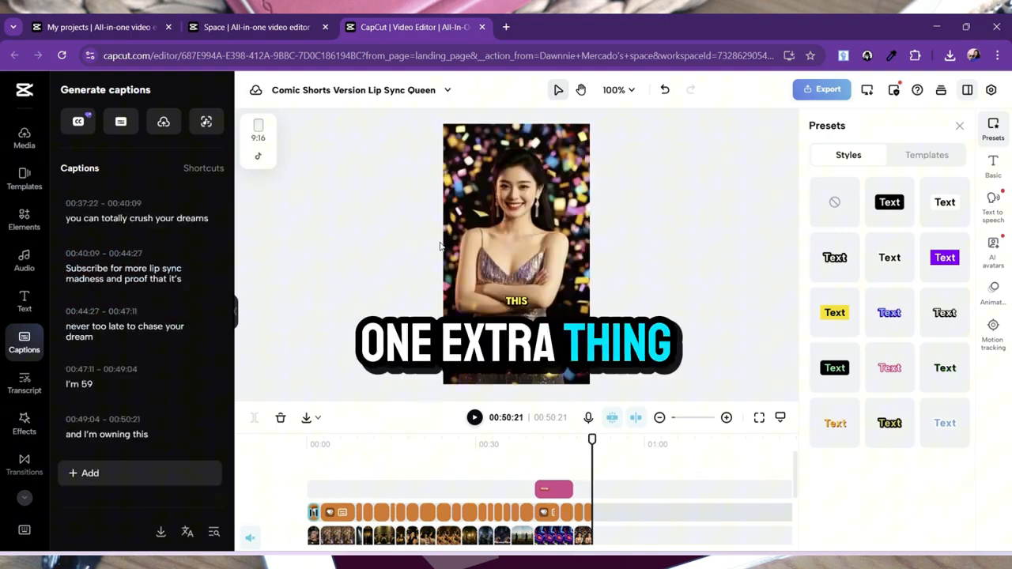
pyautogui.scroll(3, 142, 316)
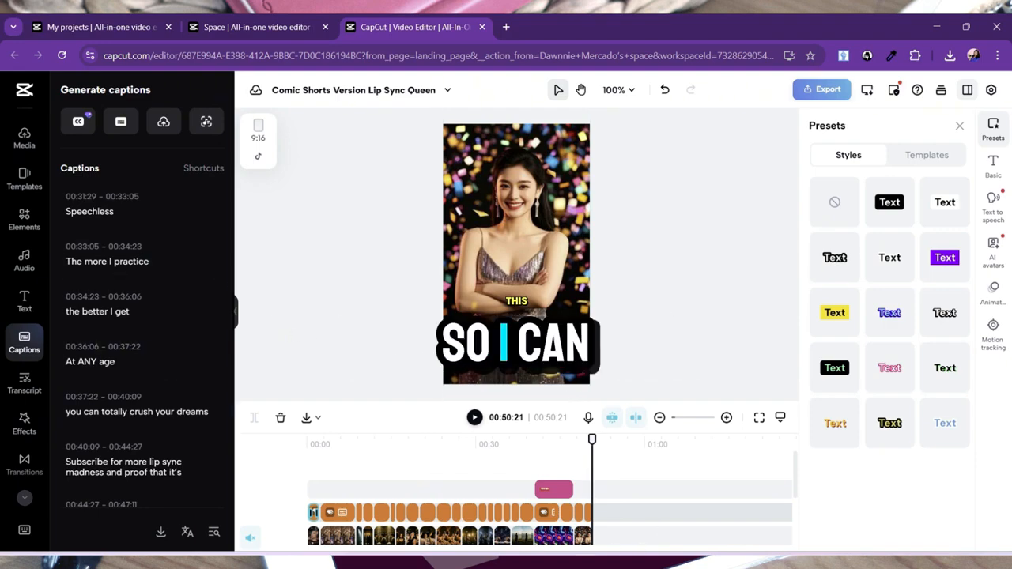
# Stop the Audacity recording and clear the clip selection.
pyautogui.click(773, 507)
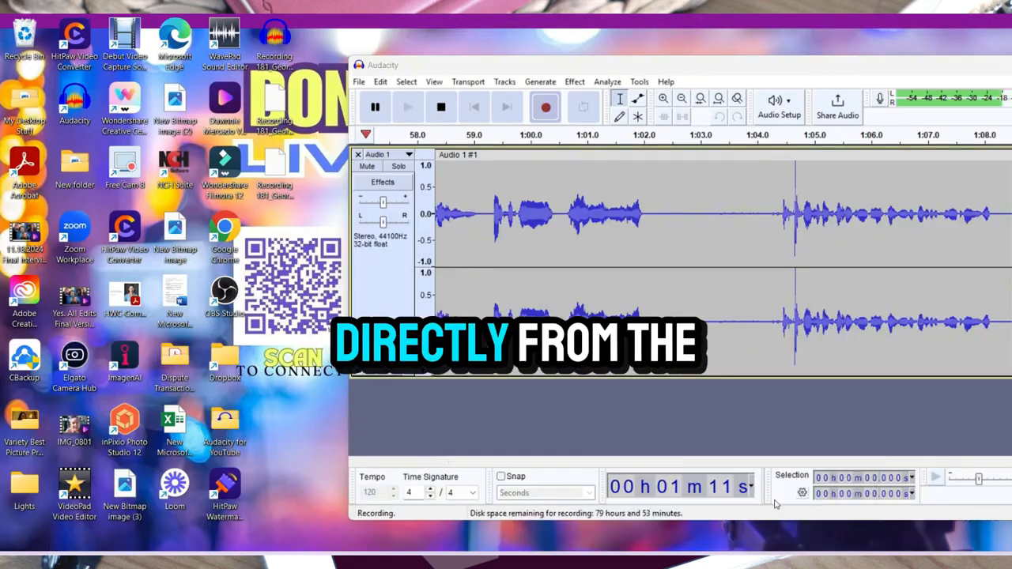
pyautogui.click(442, 109)
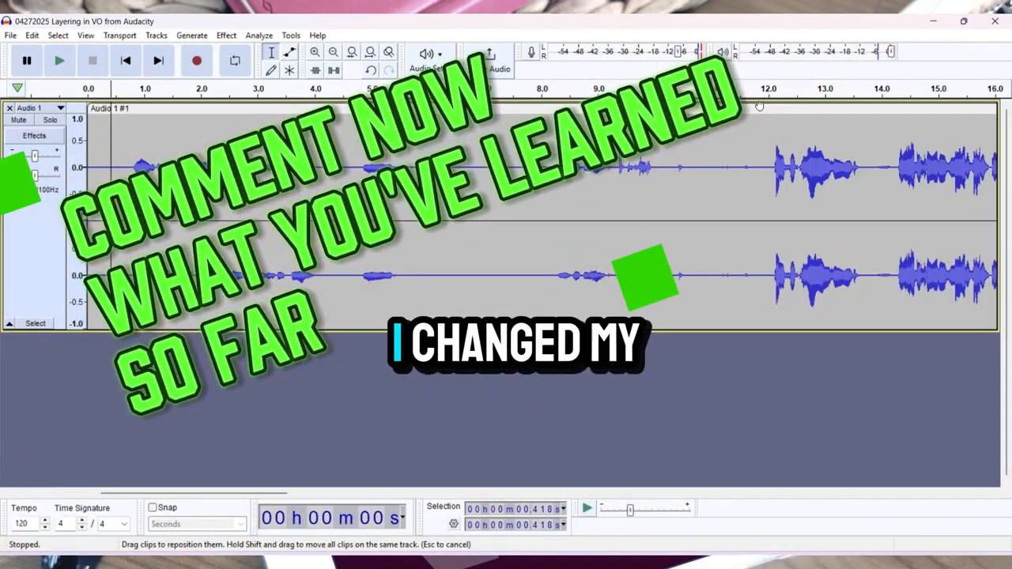
pyautogui.click(761, 106)
pyautogui.click(748, 432)
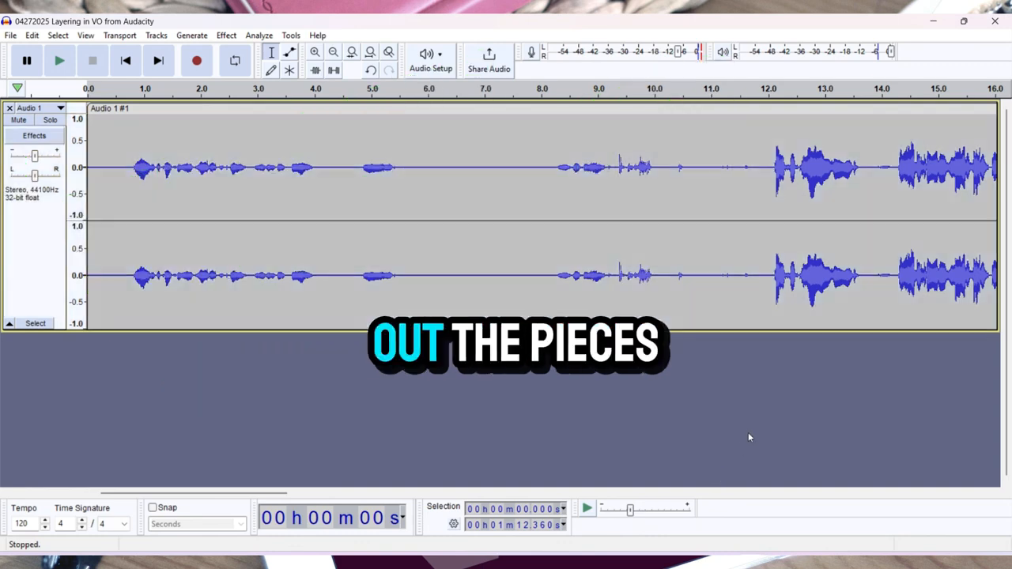
# Split the recorded voiceover clip at about 11.84 s.
pyautogui.click(760, 320)
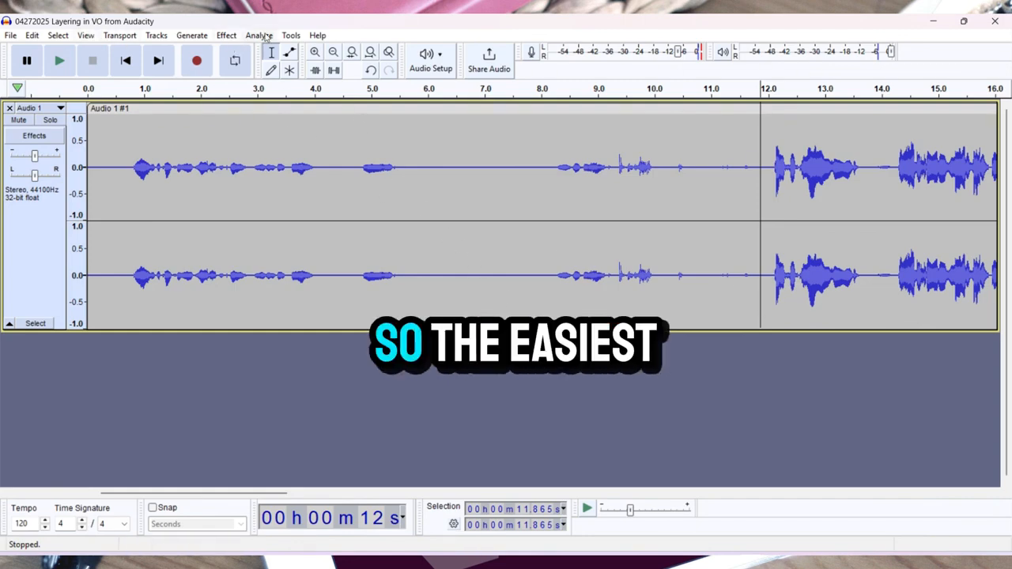
pyautogui.click(291, 35)
pyautogui.moveTo(258, 35)
pyautogui.moveTo(293, 37)
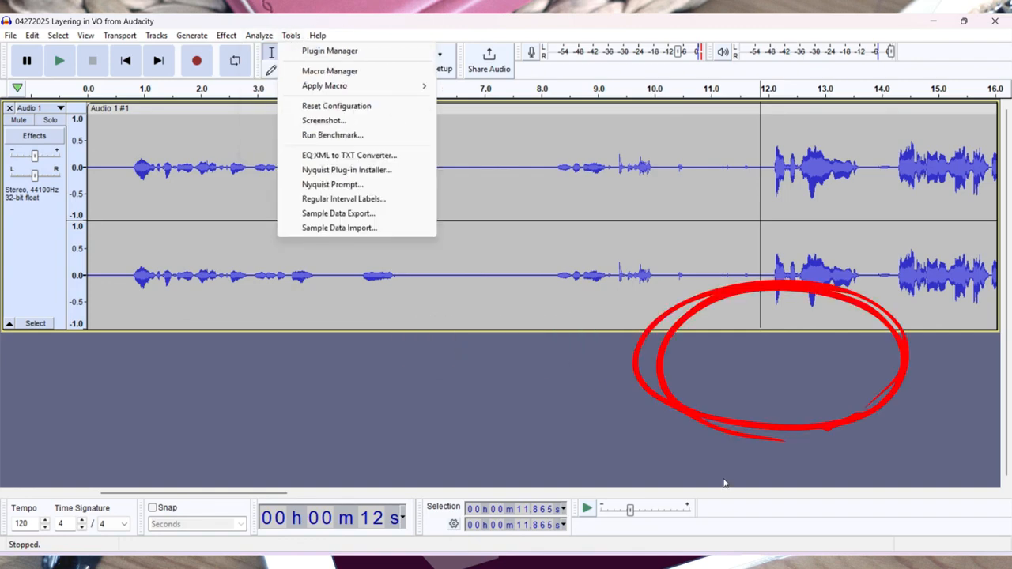
pyautogui.click(761, 363)
pyautogui.click(759, 323)
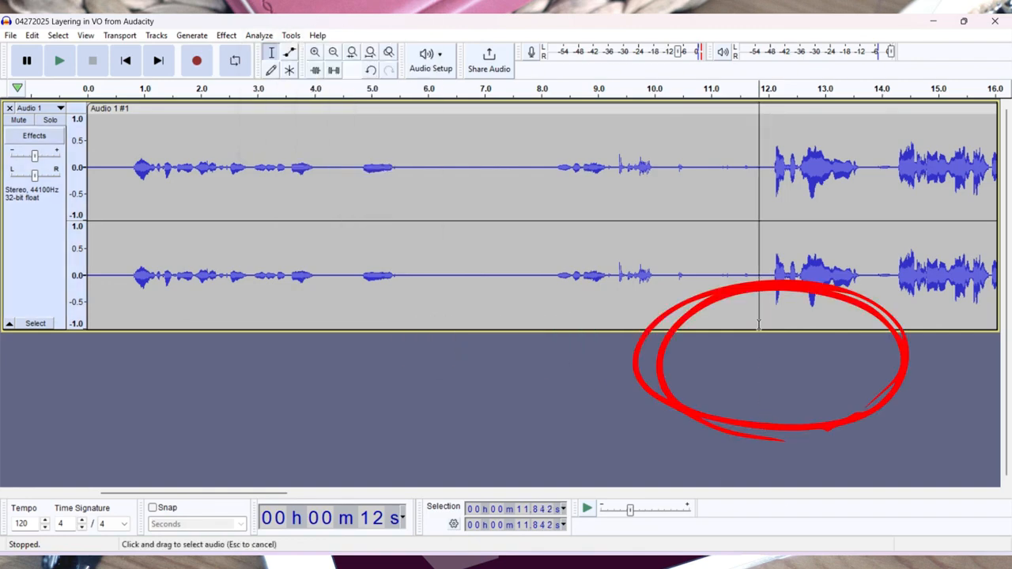
pyautogui.rightClick(759, 324)
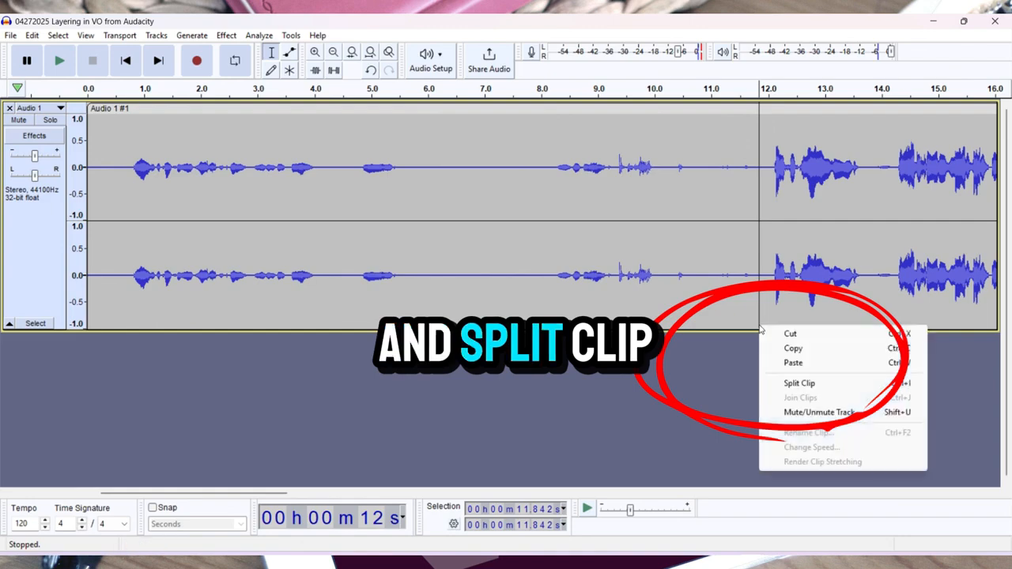
pyautogui.click(805, 384)
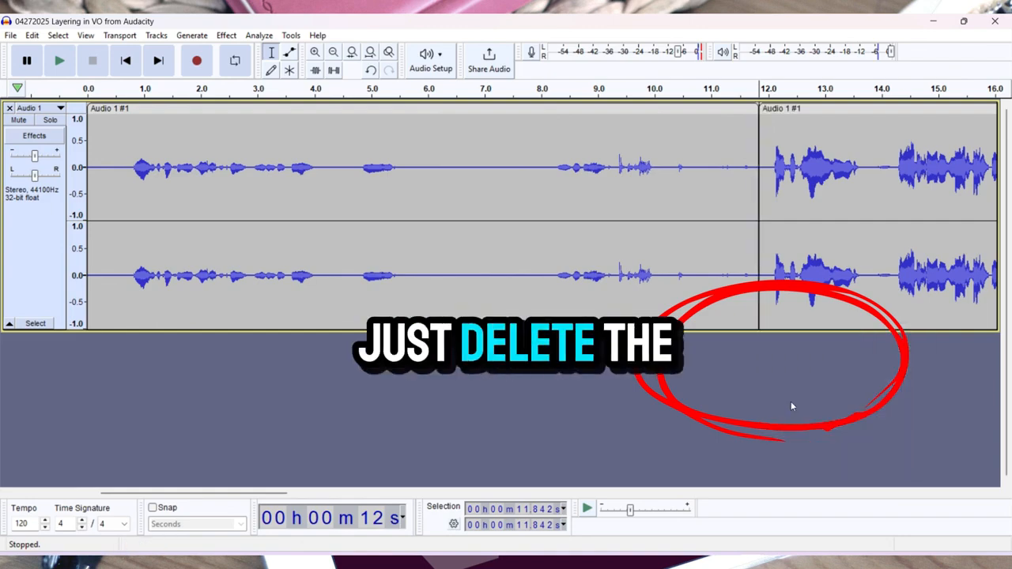
# Cut the quiet first clip and slide the remaining clip left to about 3.5 s.
pyautogui.rightClick(646, 112)
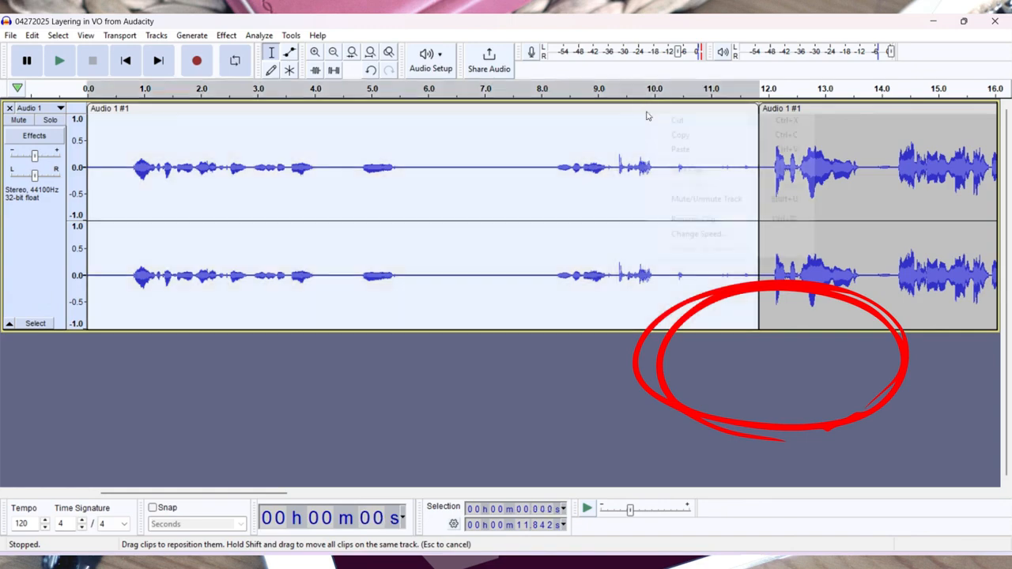
pyautogui.click(678, 121)
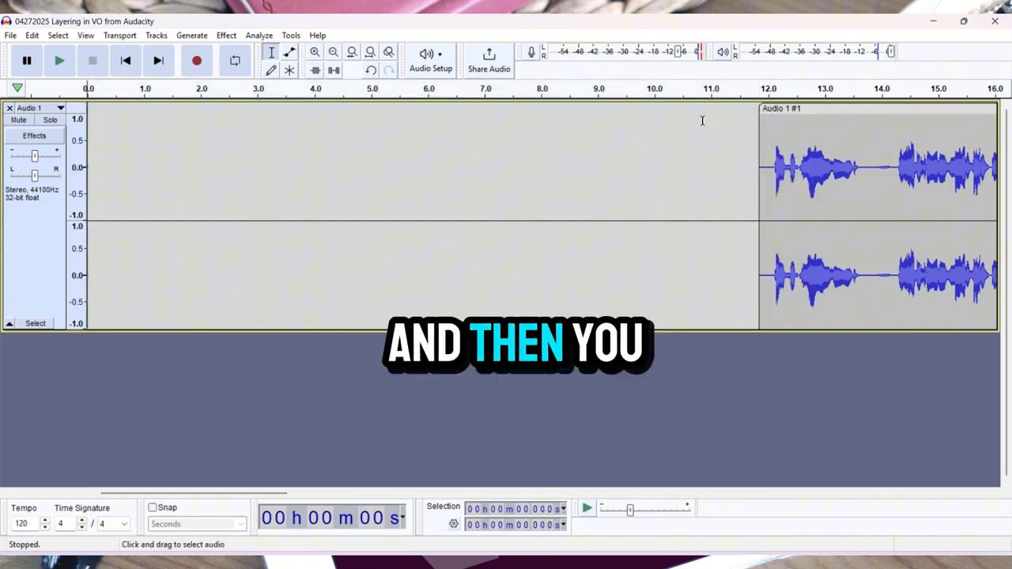
pyautogui.click(831, 158)
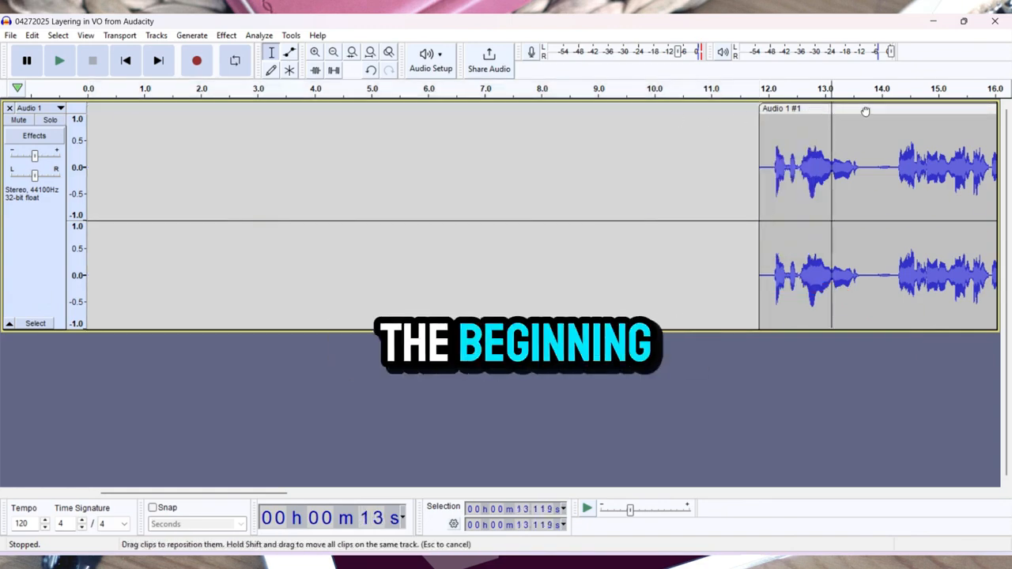
pyautogui.moveTo(865, 109); pyautogui.dragTo(392, 90)
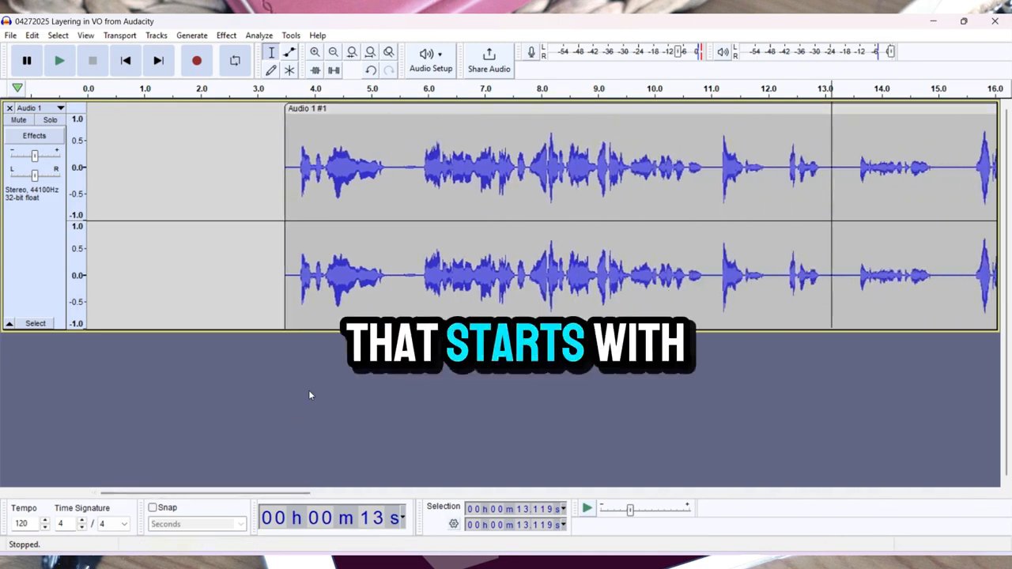
# Move the voiceover clip near 0 s and play it from 11.7 s.
pyautogui.moveTo(467, 111); pyautogui.dragTo(270, 106)
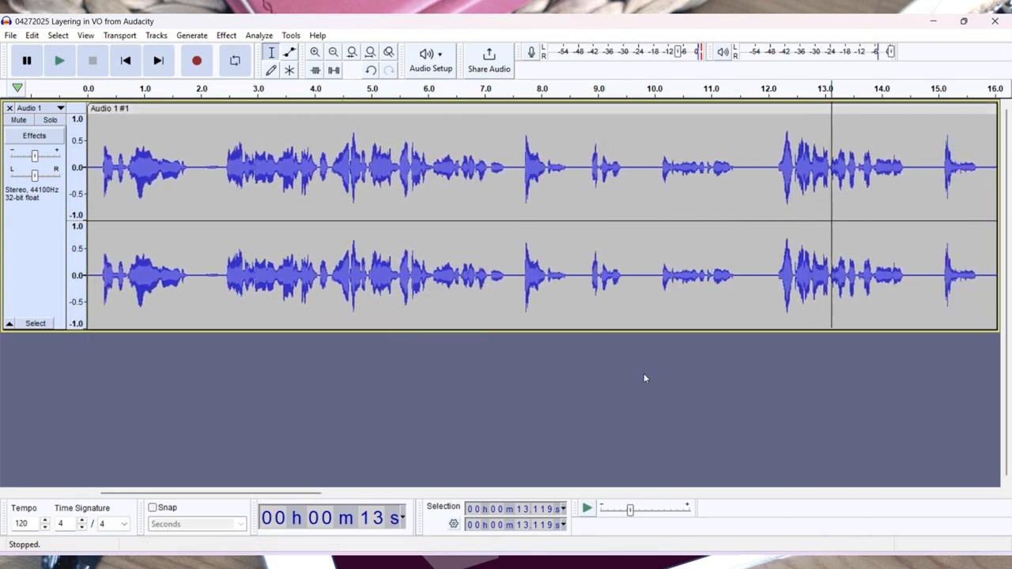
pyautogui.click(752, 318)
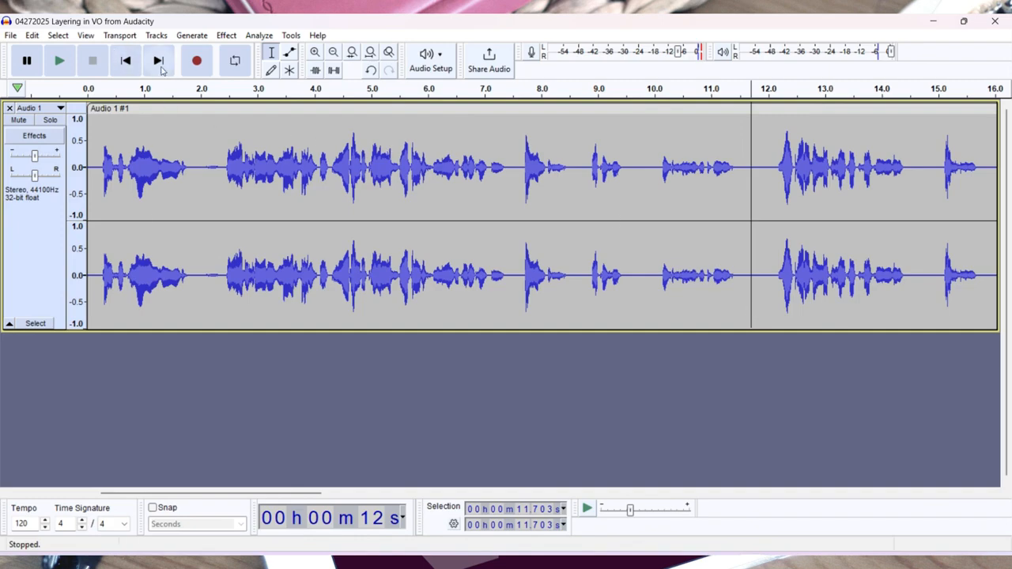
pyautogui.click(71, 61)
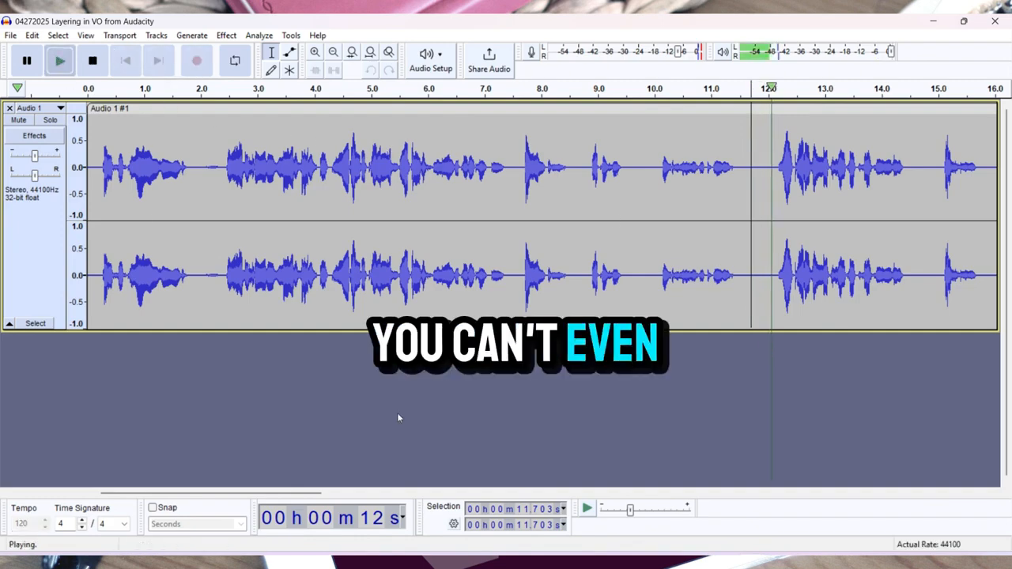
pyautogui.moveTo(316, 494); pyautogui.dragTo(548, 522)
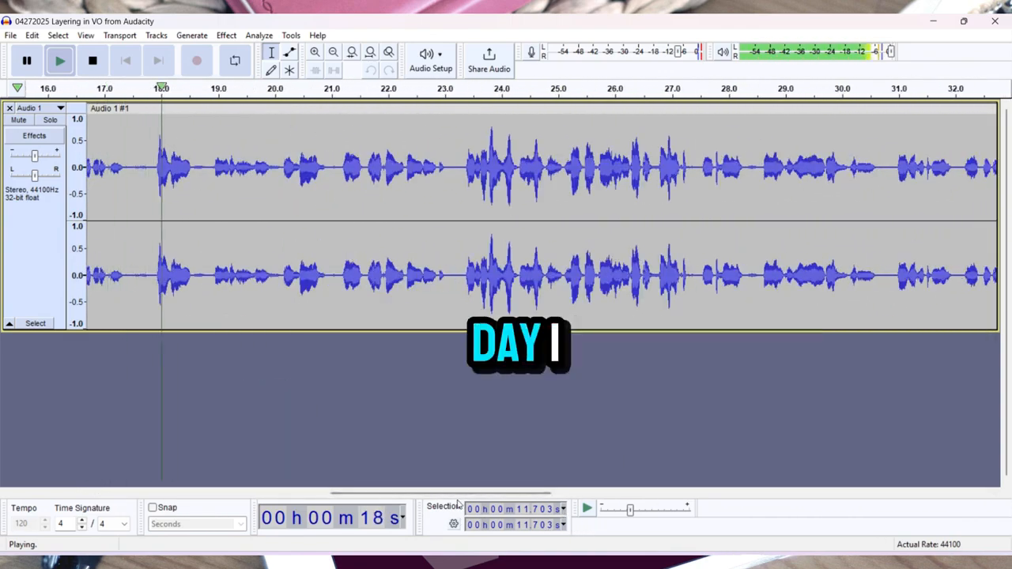
pyautogui.moveTo(457, 497); pyautogui.dragTo(520, 505)
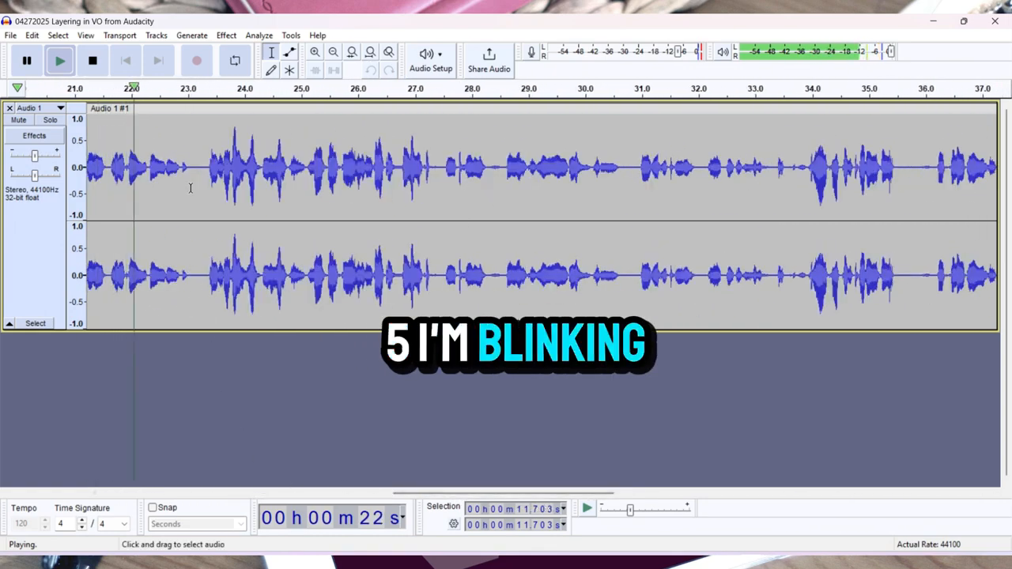
# Replay the voiceover from 48.6 s to find where speech ends, then select from 50.4 s onward.
pyautogui.click(28, 61)
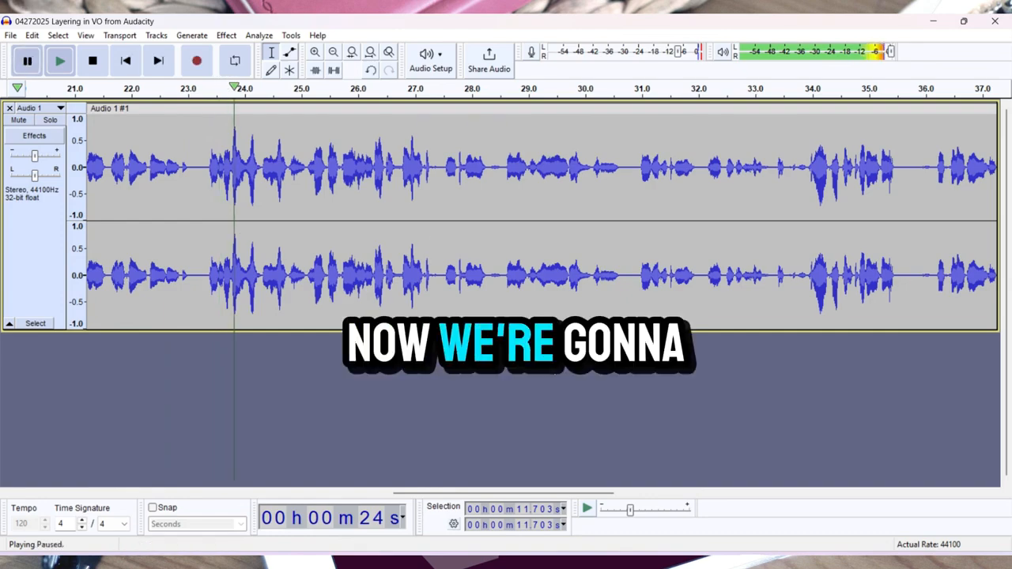
pyautogui.moveTo(480, 495); pyautogui.dragTo(760, 512)
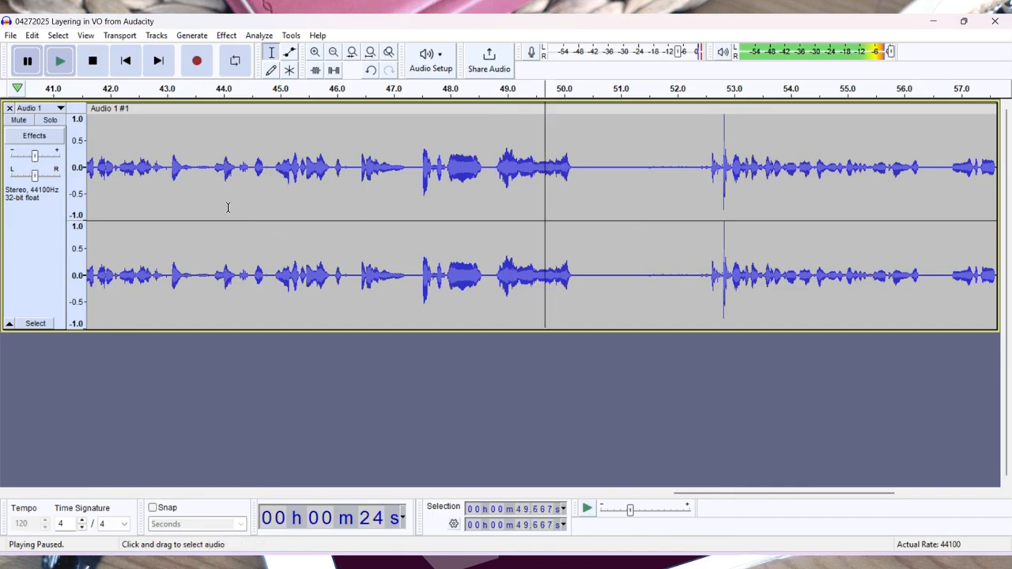
pyautogui.click(58, 68)
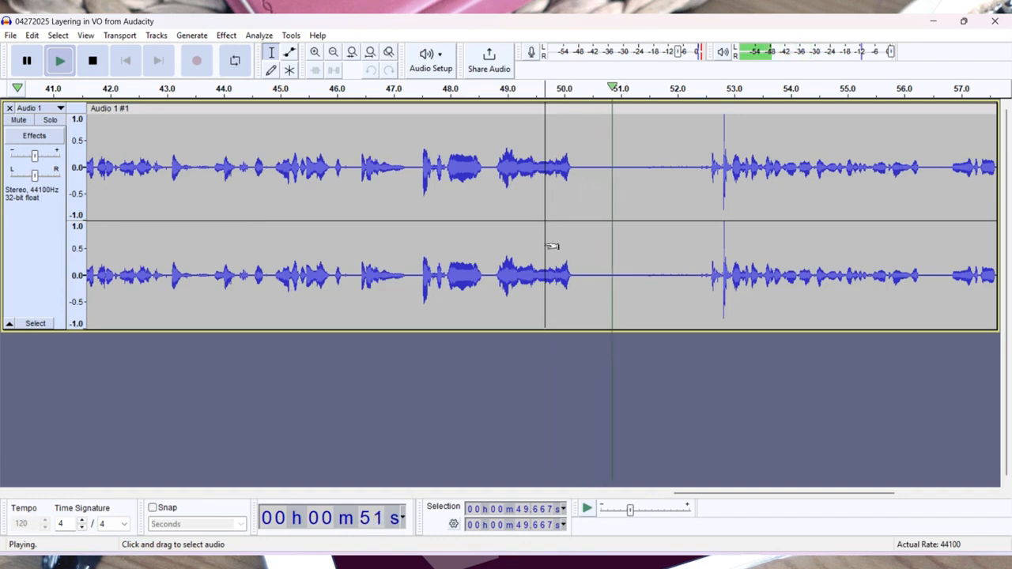
pyautogui.click(487, 324)
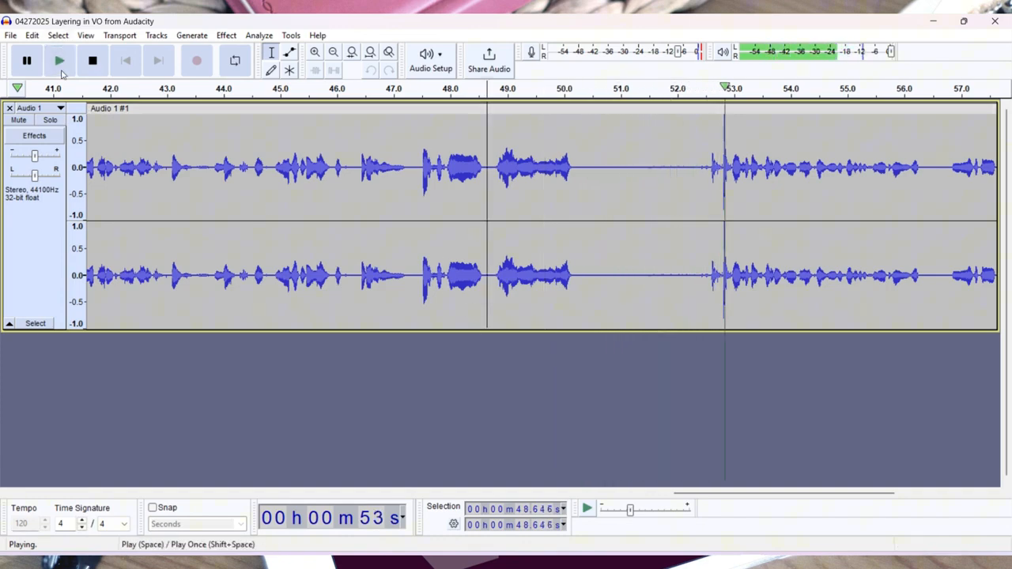
pyautogui.click(60, 70)
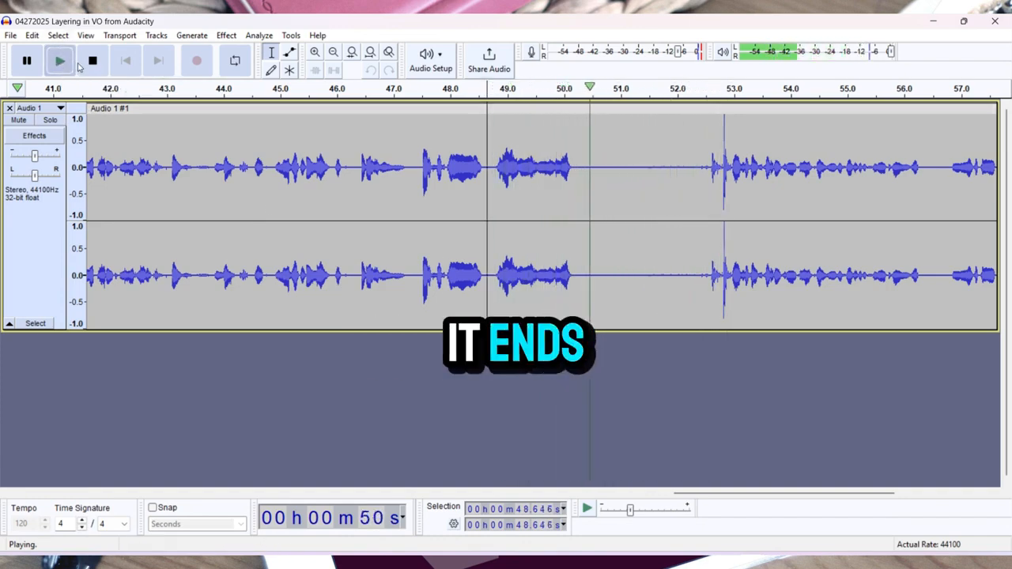
pyautogui.click(93, 63)
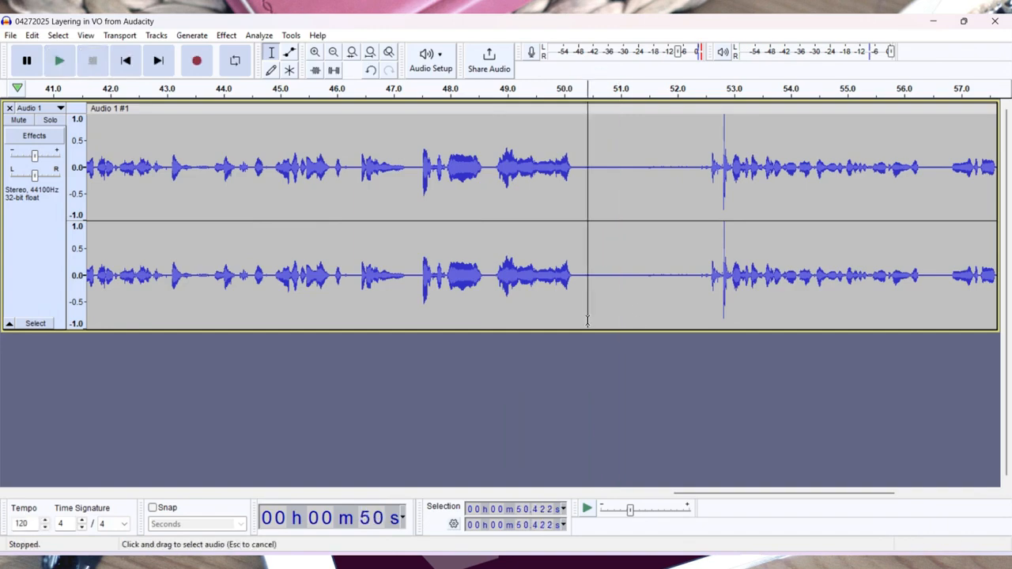
pyautogui.moveTo(588, 320); pyautogui.dragTo(1001, 326)
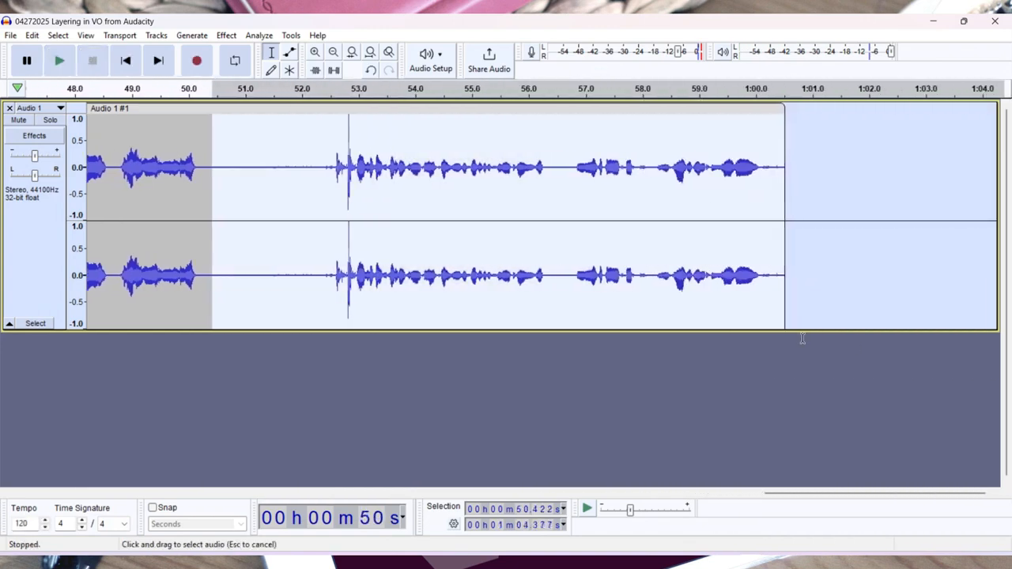
# Cut the voiceover tail from 50.4 s to the clip end at 1:00.5.
pyautogui.moveTo(803, 339); pyautogui.dragTo(784, 328)
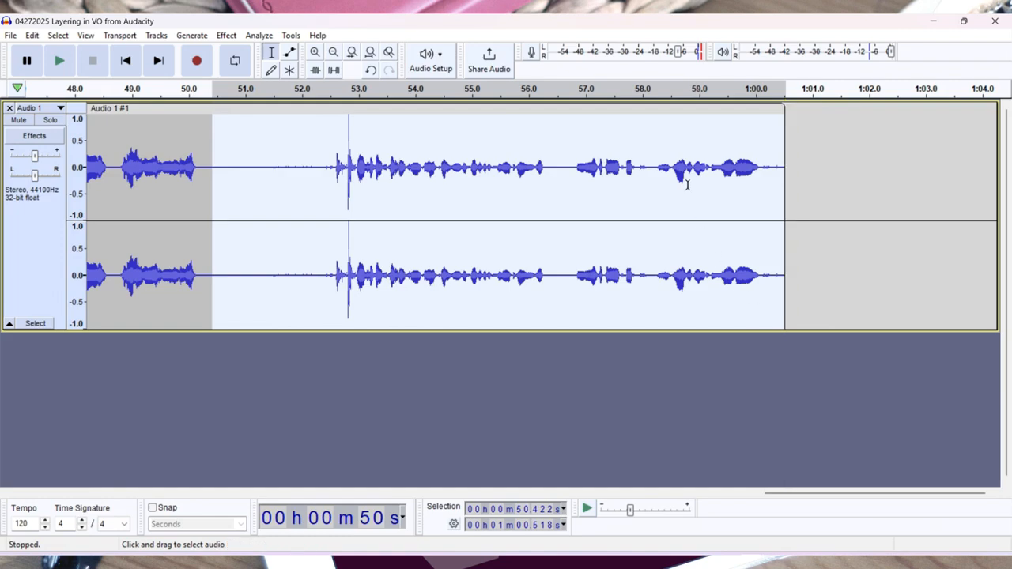
pyautogui.rightClick(667, 134)
pyautogui.click(682, 123)
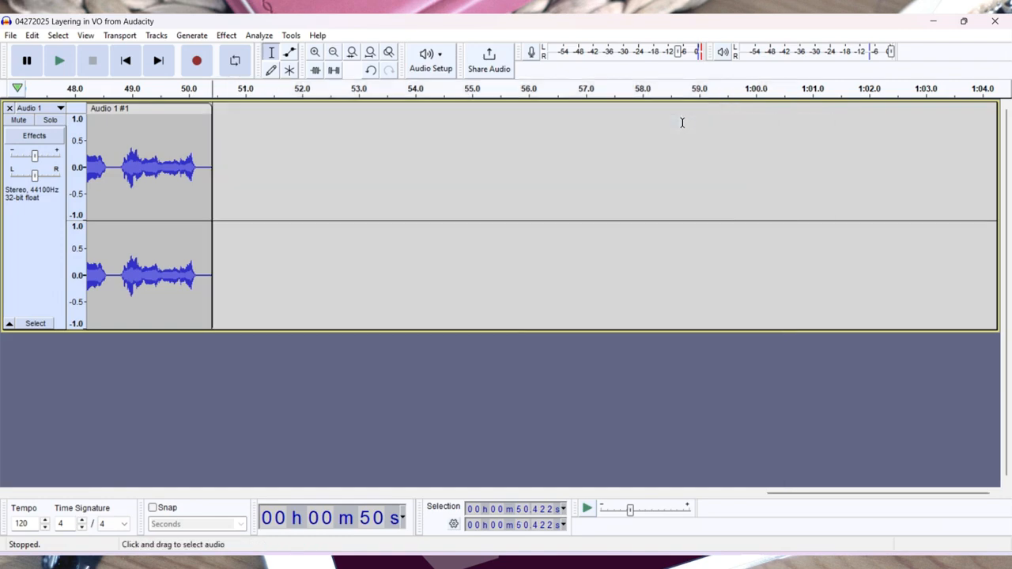
# Export the trimmed voiceover as a mono MP3, replacing the existing file.
pyautogui.click(10, 35)
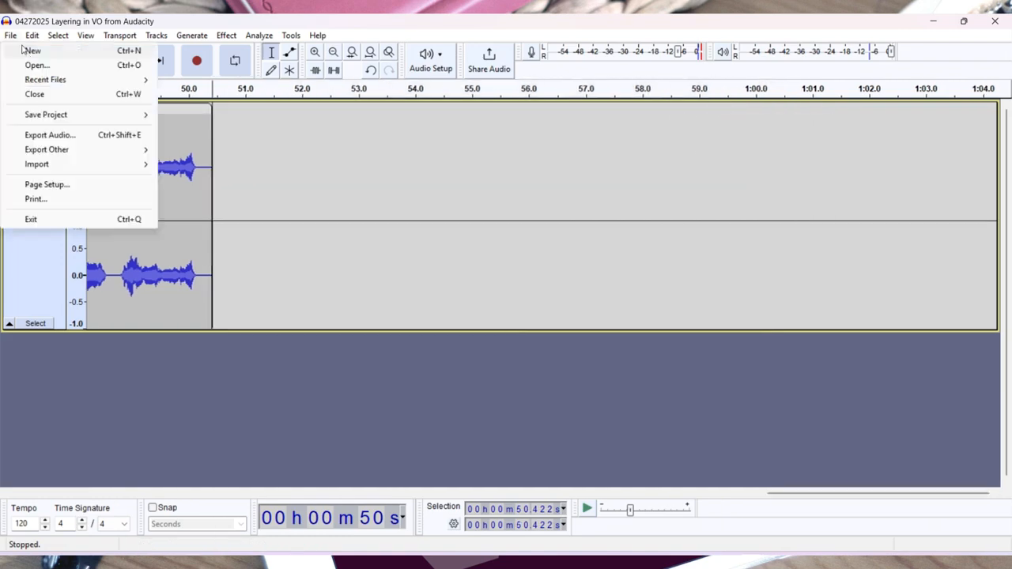
pyautogui.click(43, 134)
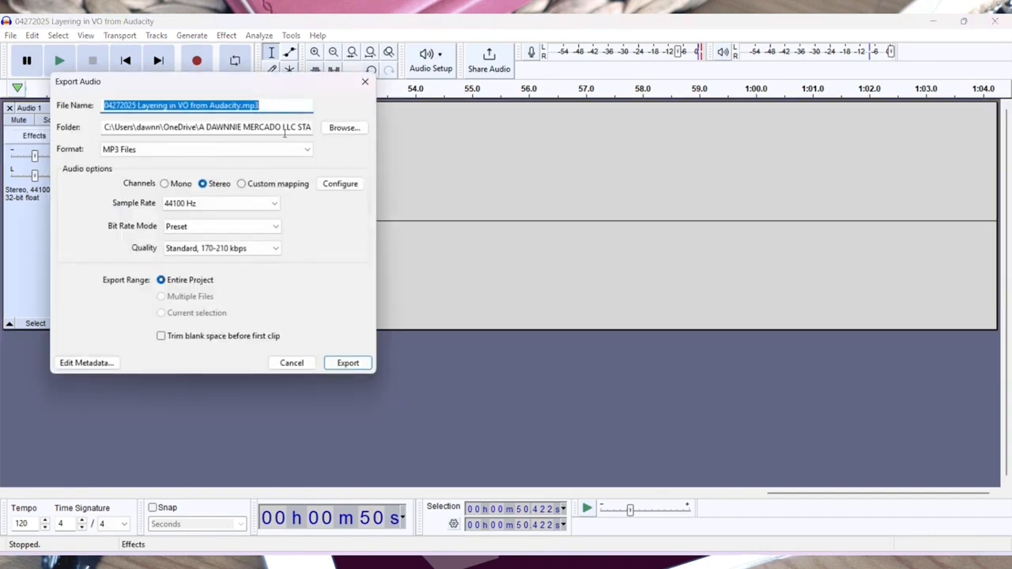
pyautogui.click(165, 184)
pyautogui.click(299, 127)
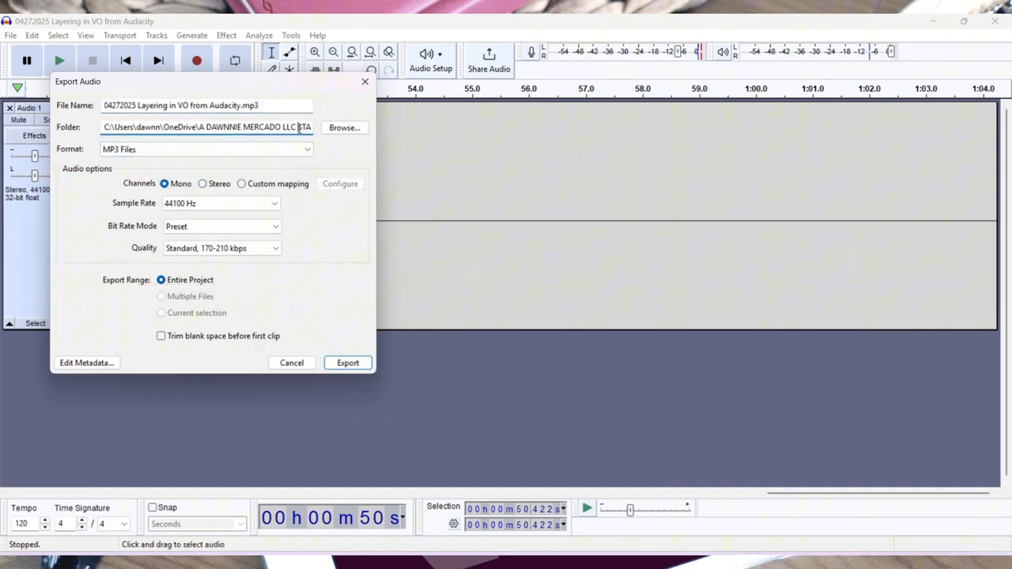
pyautogui.moveTo(294, 127); pyautogui.dragTo(311, 128)
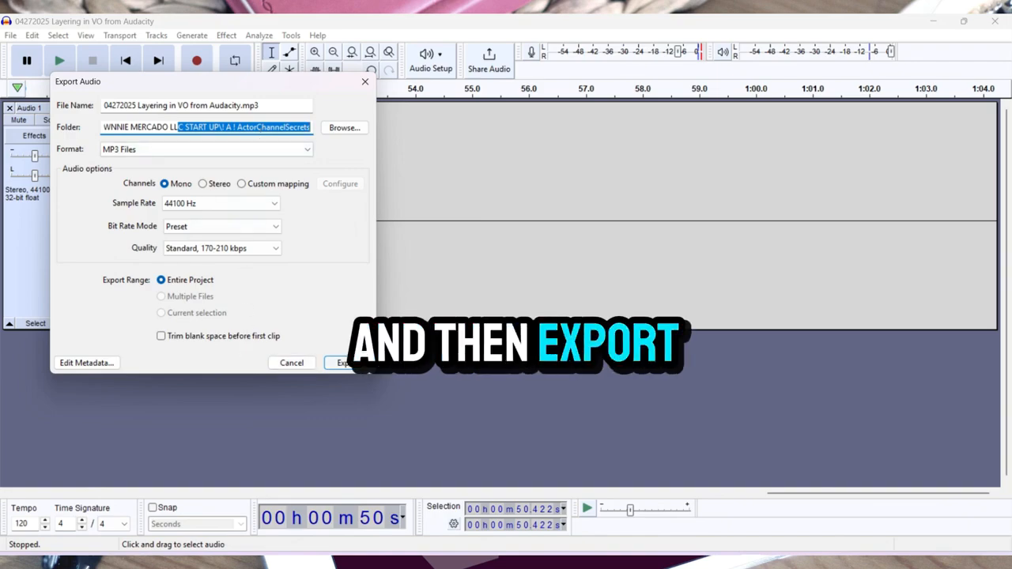
pyautogui.click(348, 362)
pyautogui.click(317, 231)
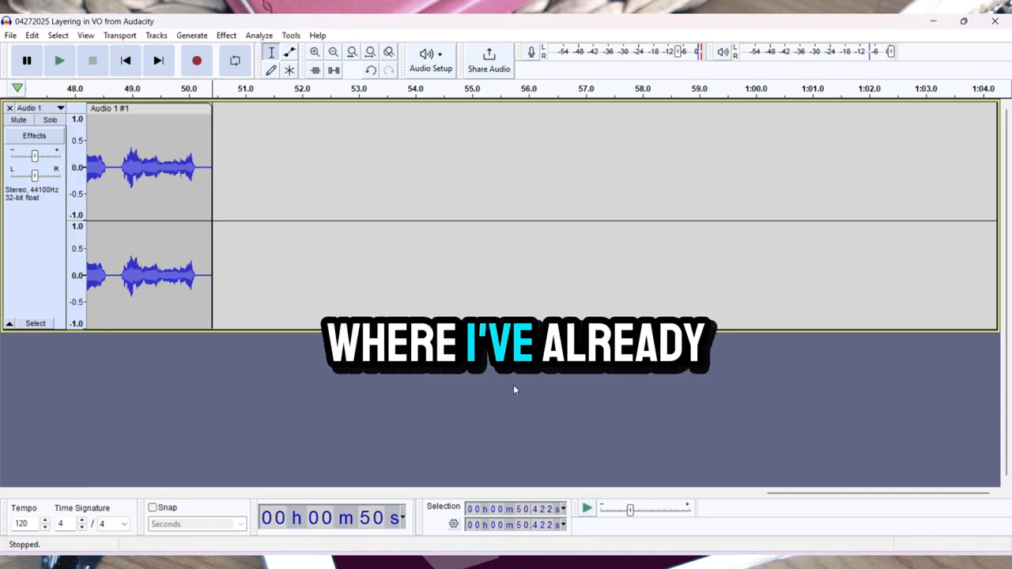
# Upload the '04272025 Layering in VO from Audacity' file into CapCut.
pyautogui.click(615, 563)
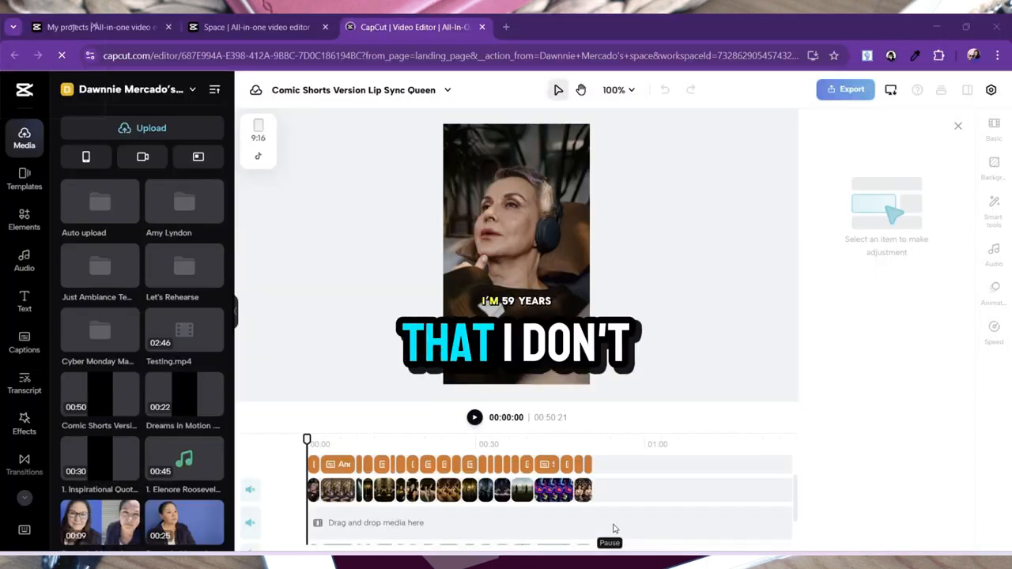
pyautogui.click(141, 129)
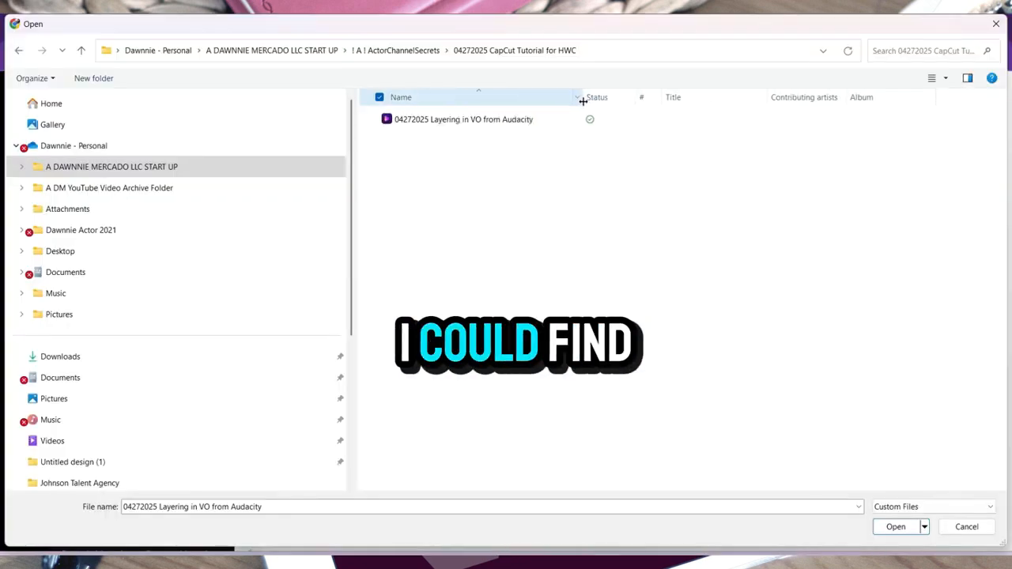
pyautogui.click(505, 121)
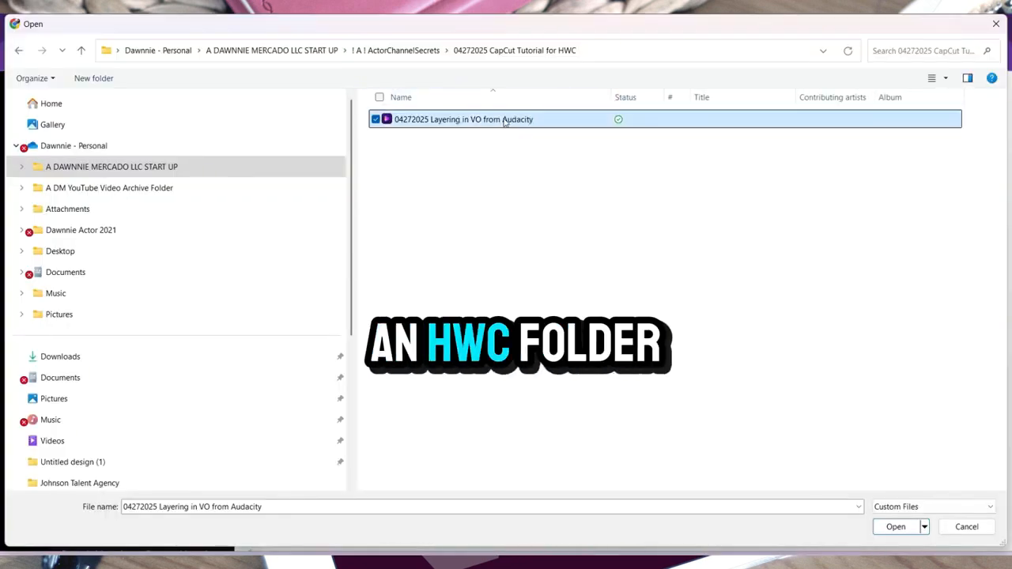
pyautogui.click(894, 527)
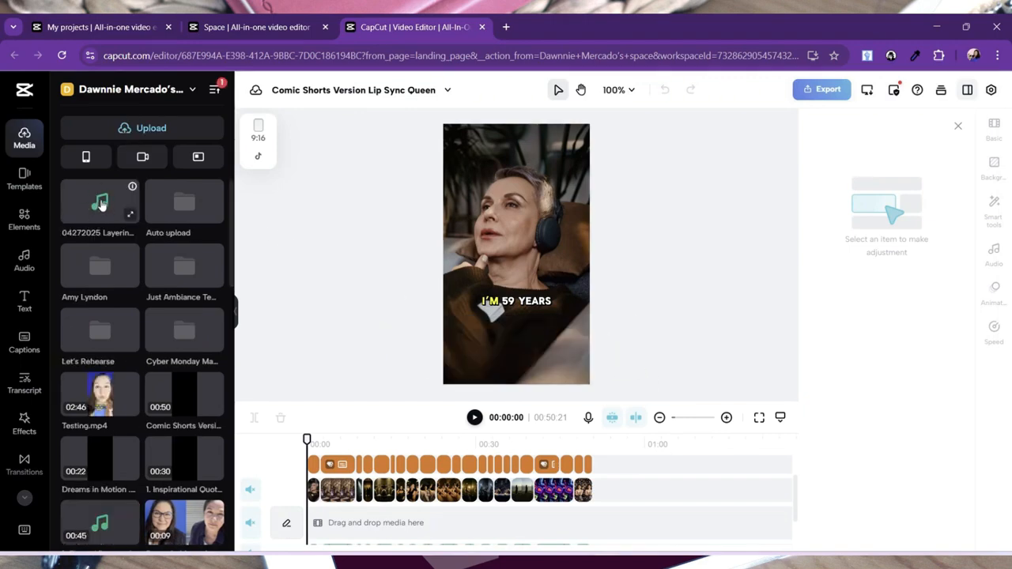
# Add the uploaded voiceover to its own timeline track and play the project.
pyautogui.moveTo(364, 400); pyautogui.dragTo(369, 309)
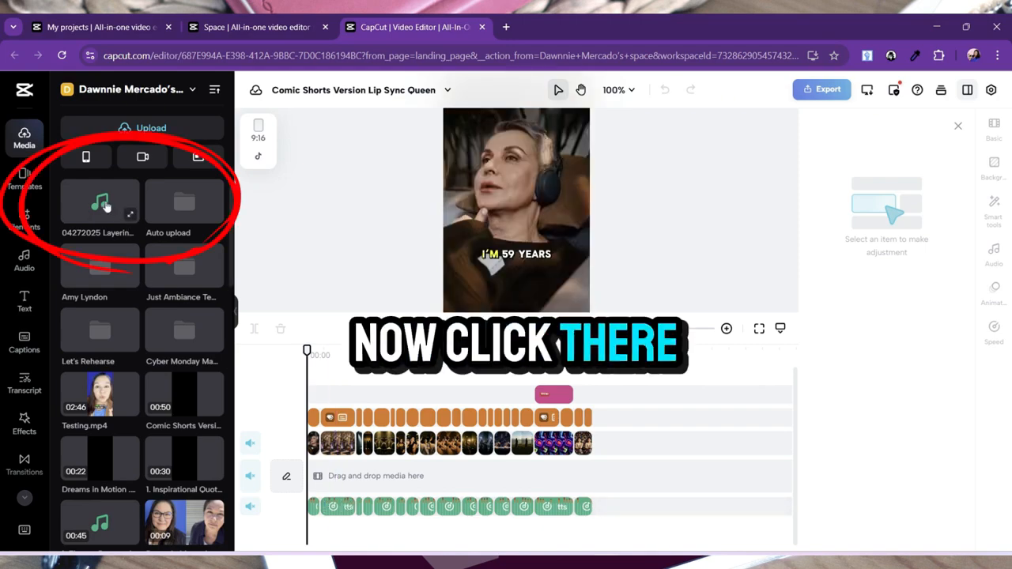
pyautogui.click(105, 207)
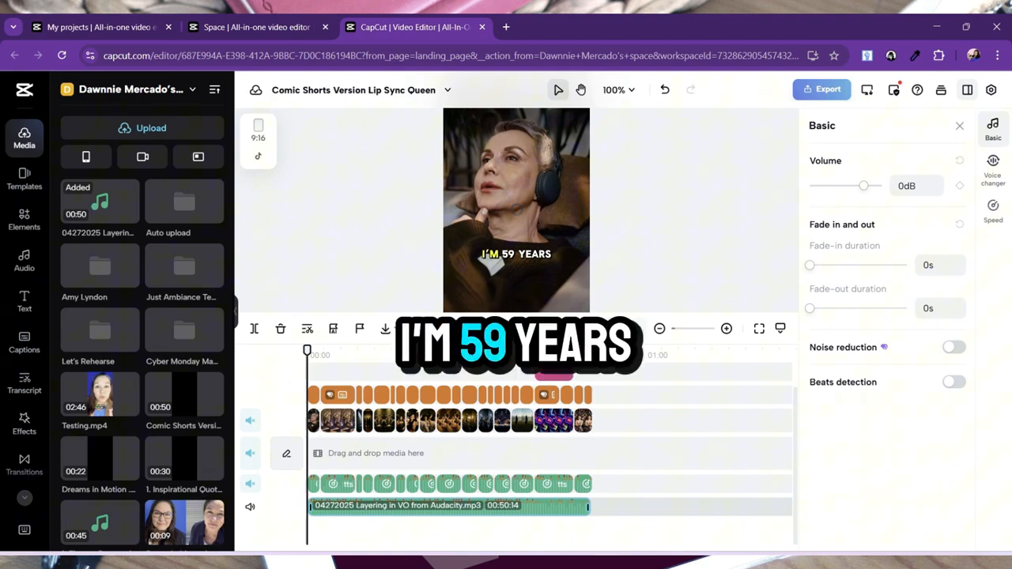
pyautogui.click(471, 328)
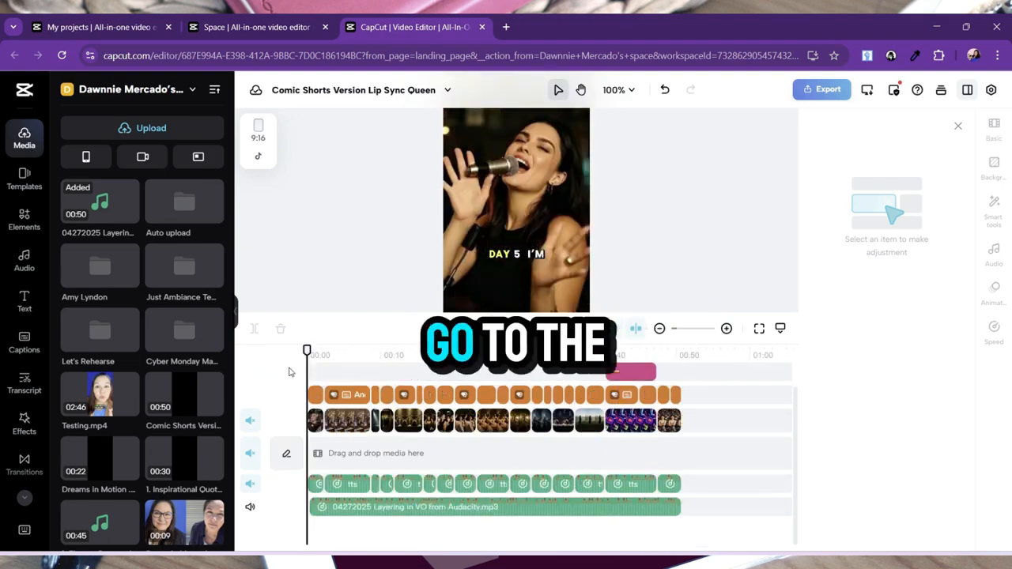
# Search the CapCut audio library for 'playful' music.
pyautogui.click(24, 261)
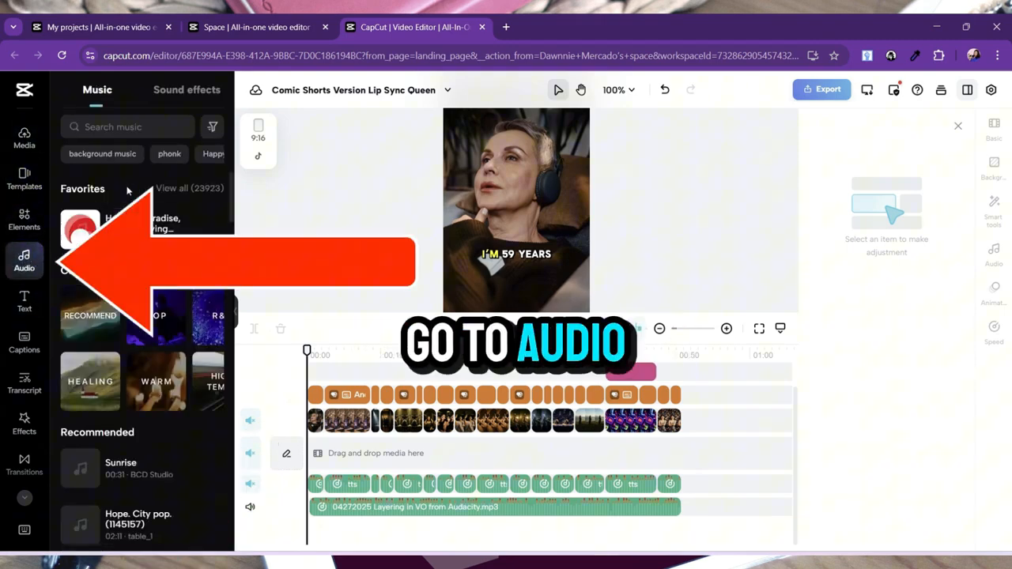
pyautogui.click(136, 127)
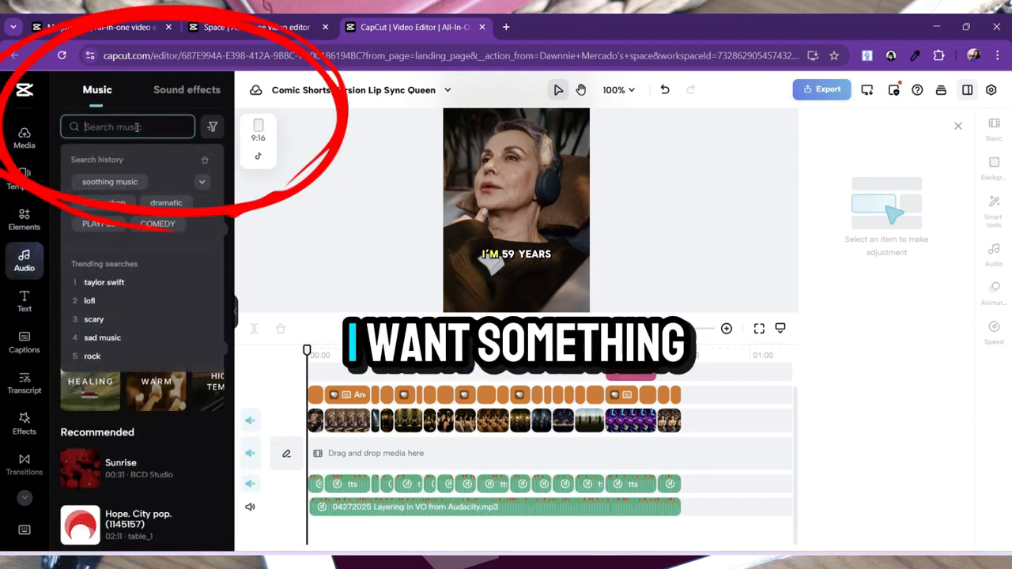
pyautogui.write('p')
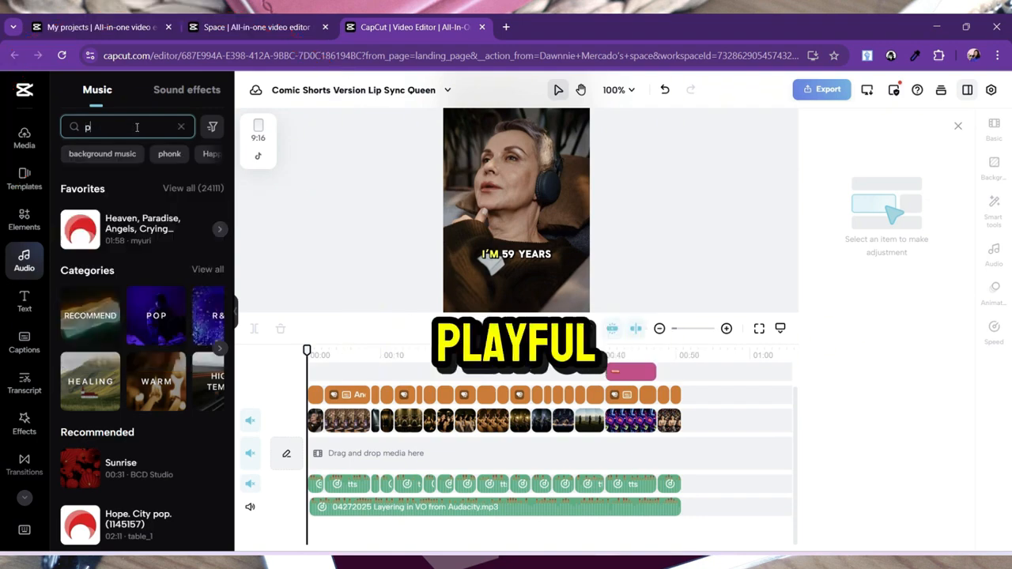
pyautogui.write('layful')
pyautogui.press('Return')
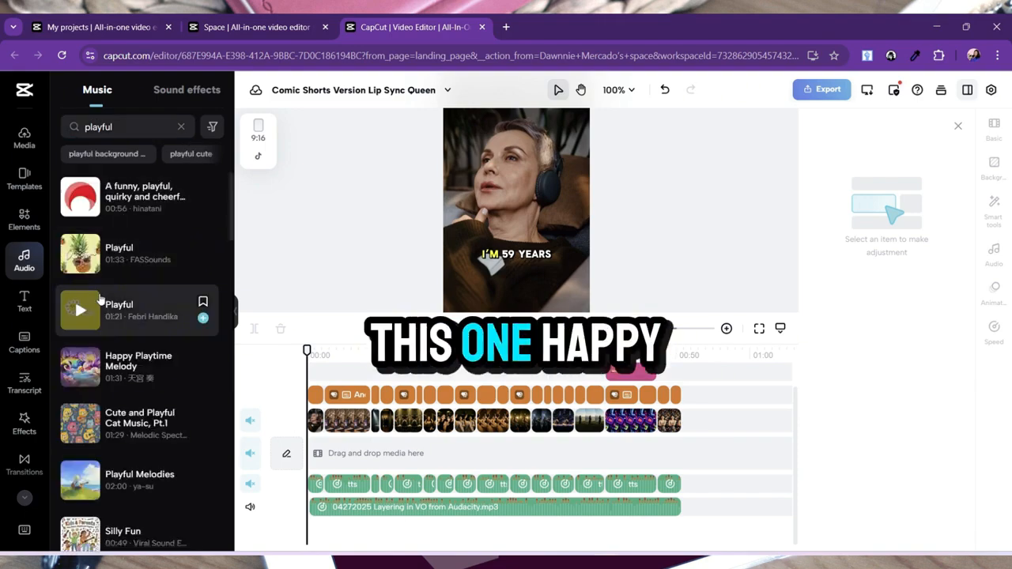
# Preview Happy Playtime Melody, save it to favorites, and add it to the timeline.
pyautogui.click(80, 367)
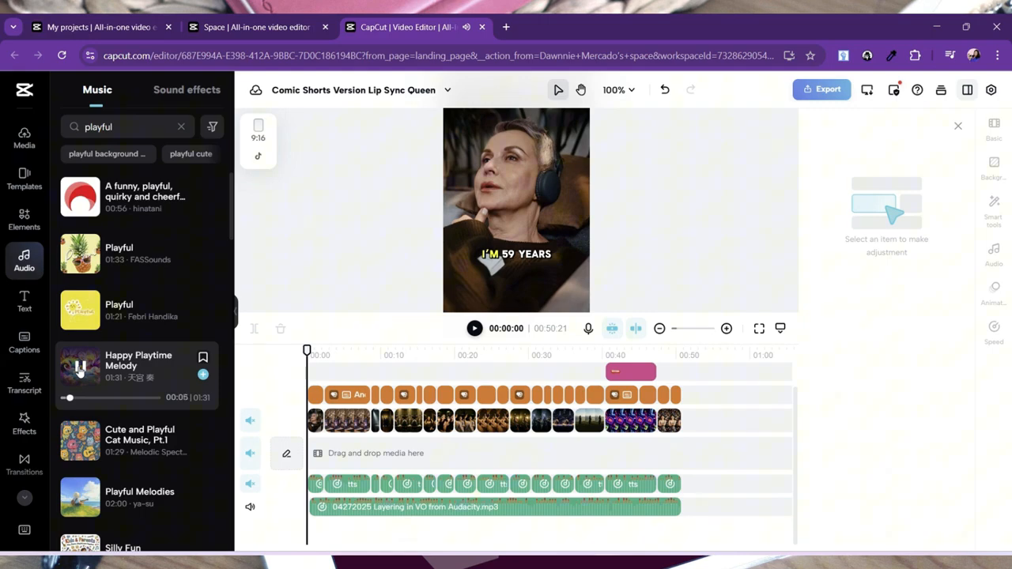
pyautogui.click(80, 368)
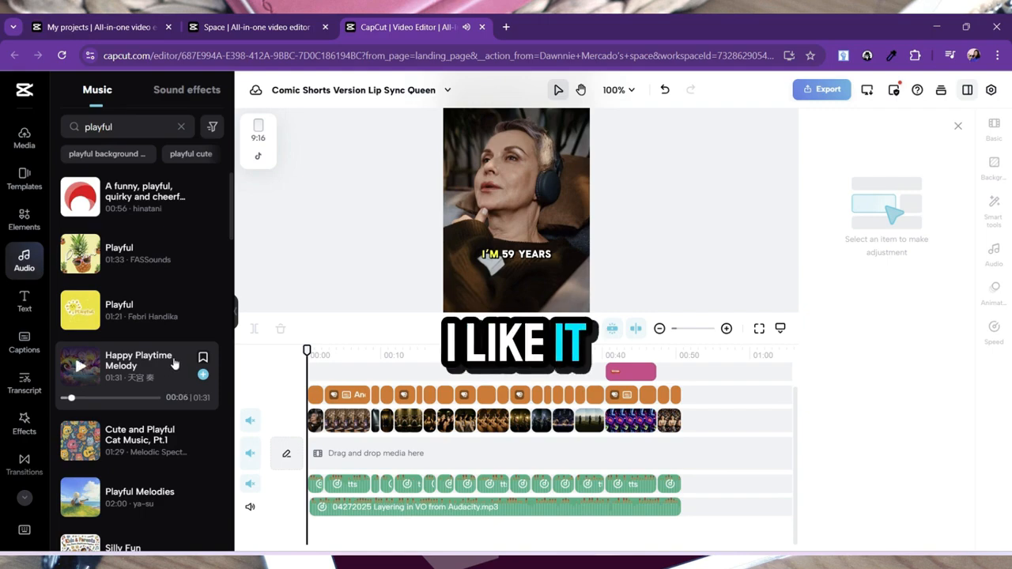
pyautogui.click(204, 358)
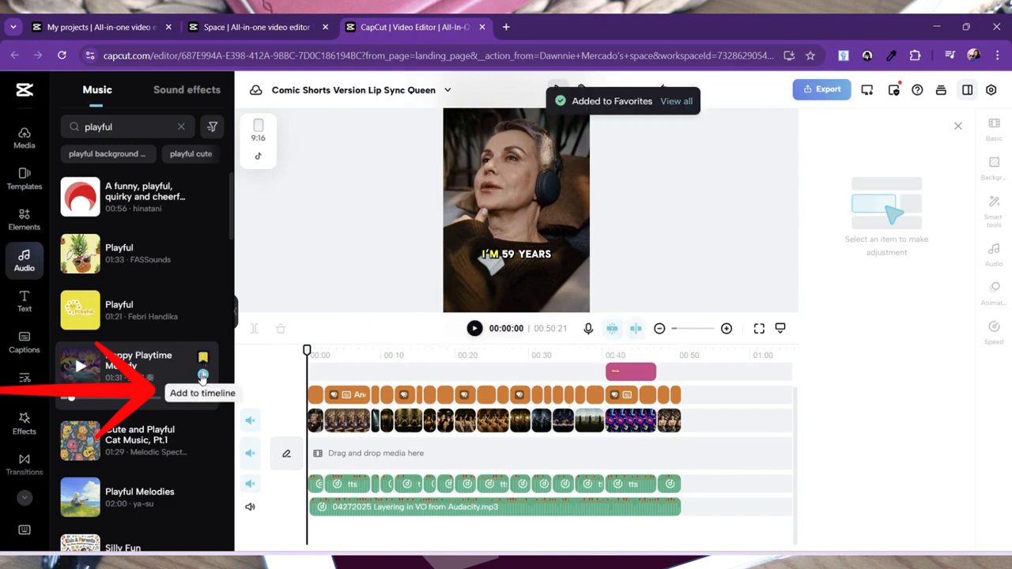
pyautogui.click(203, 375)
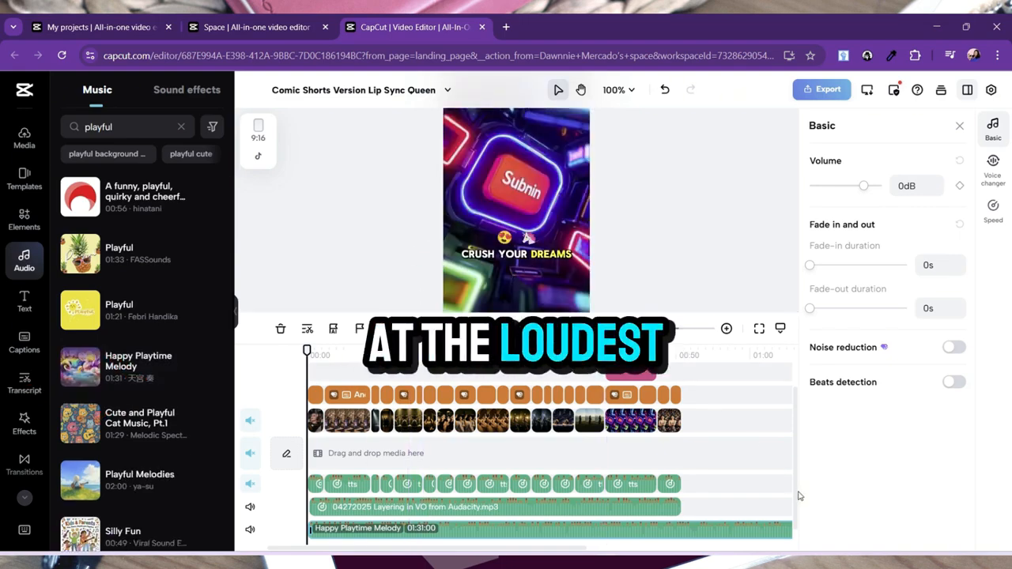
# Lower the Happy Playtime Melody volume to -15.3 dB and add a 0.2 s fade-in plus a fade-out.
pyautogui.scroll(-1, 799, 484)
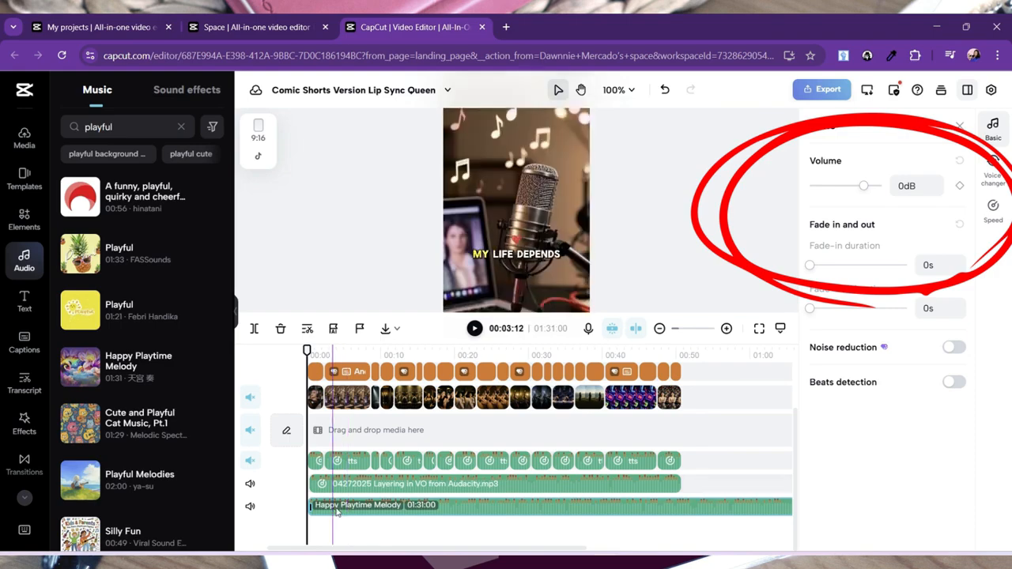
pyautogui.click(837, 188)
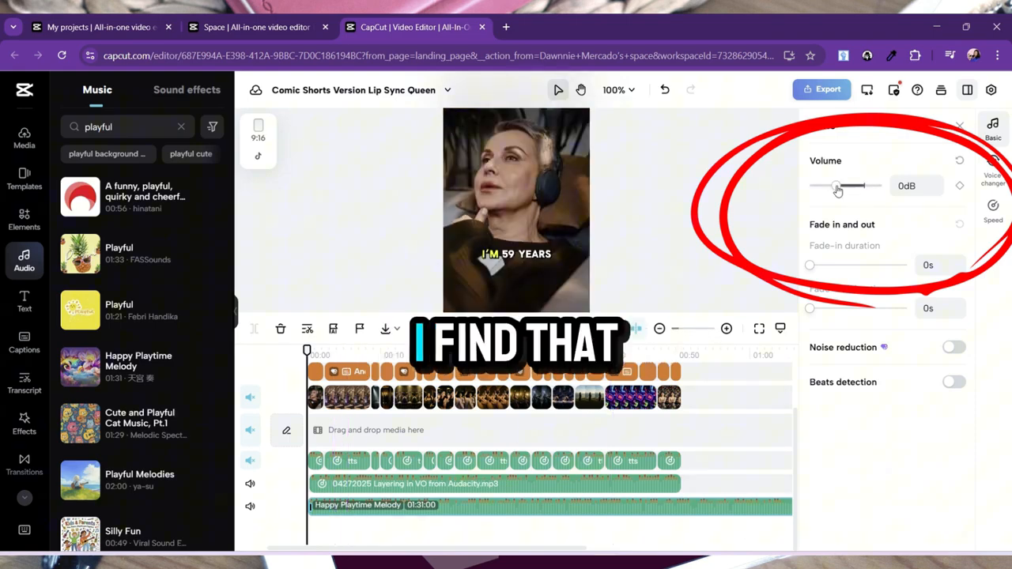
pyautogui.moveTo(843, 188); pyautogui.dragTo(832, 189)
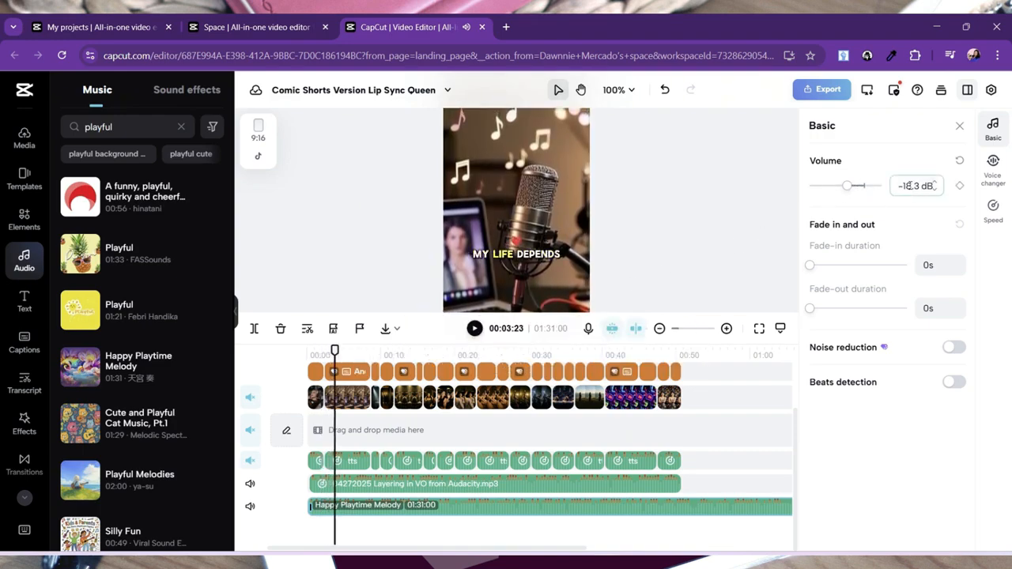
pyautogui.doubleClick(908, 185)
pyautogui.write('15')
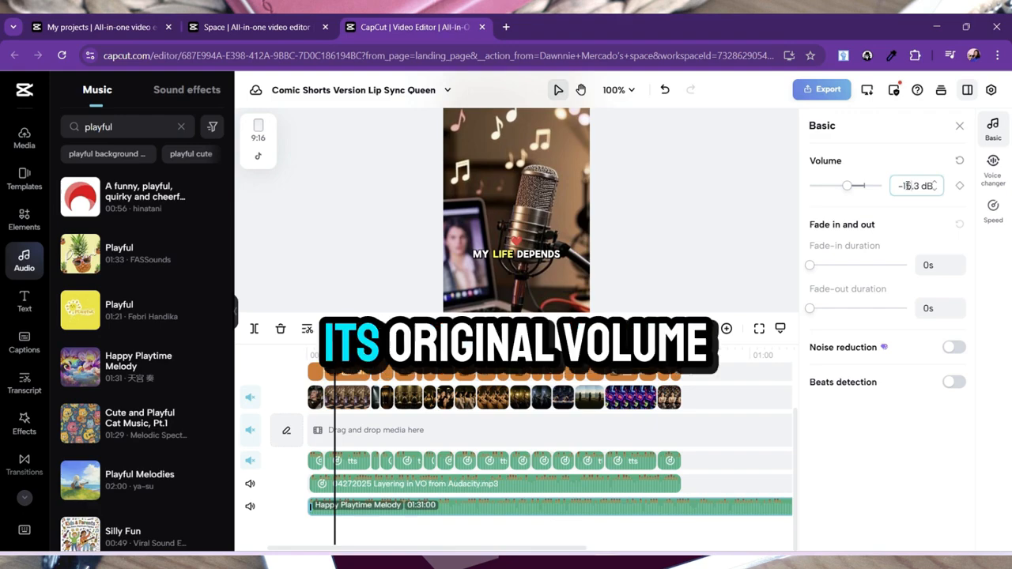
pyautogui.click(904, 169)
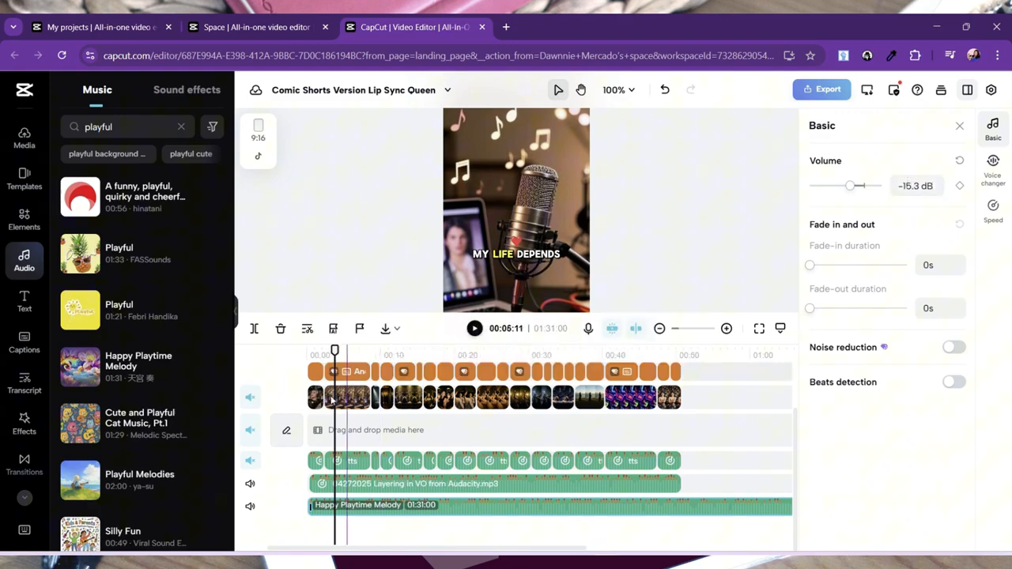
pyautogui.click(822, 269)
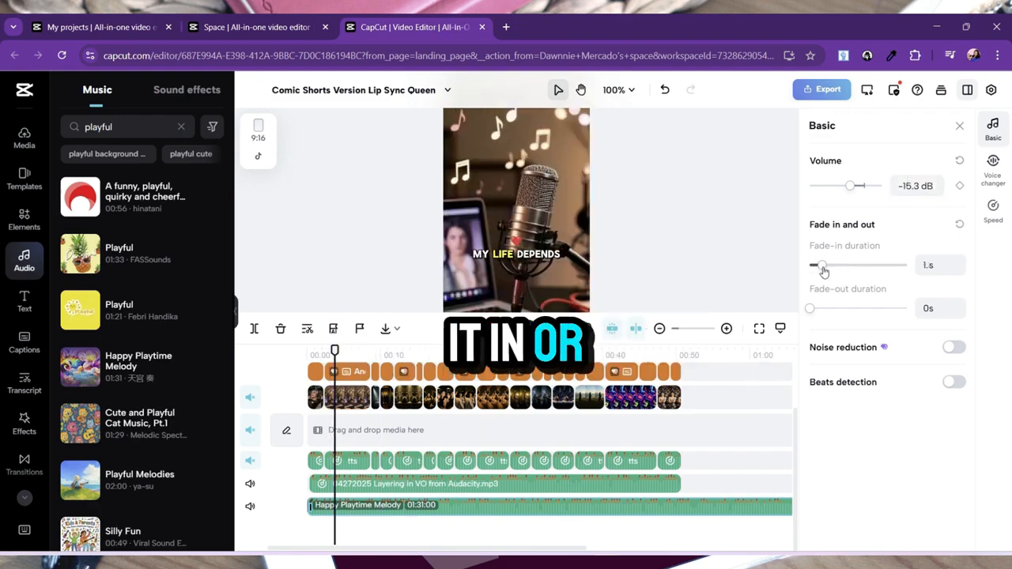
pyautogui.click(820, 310)
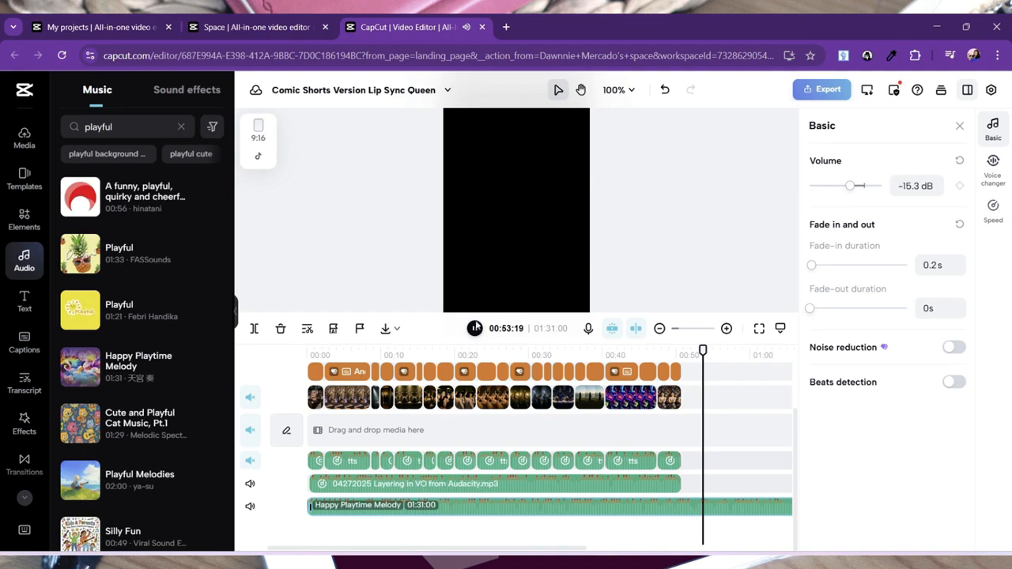
# Split the music at the video's end and delete the overhanging piece.
pyautogui.click(685, 362)
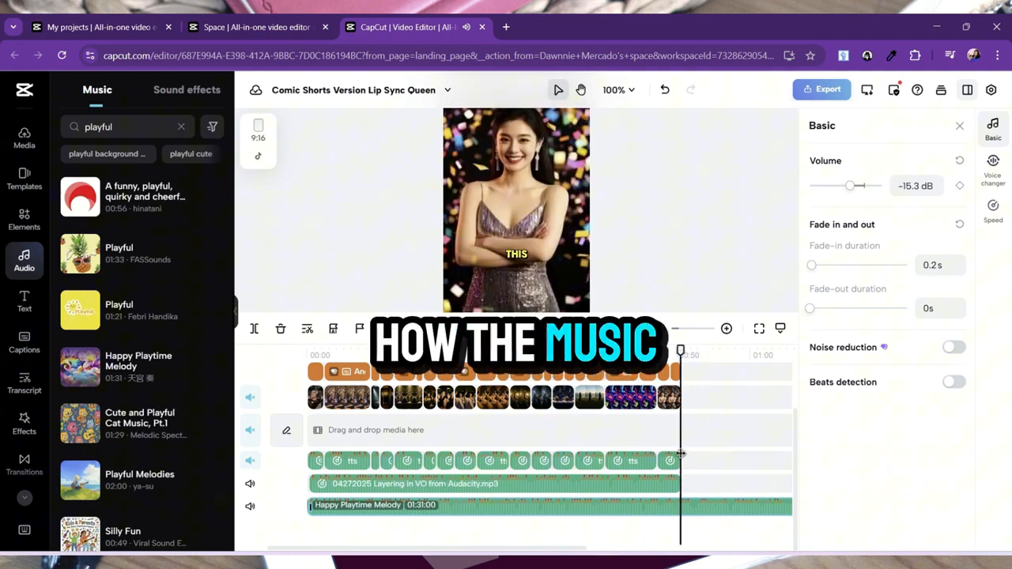
pyautogui.click(681, 507)
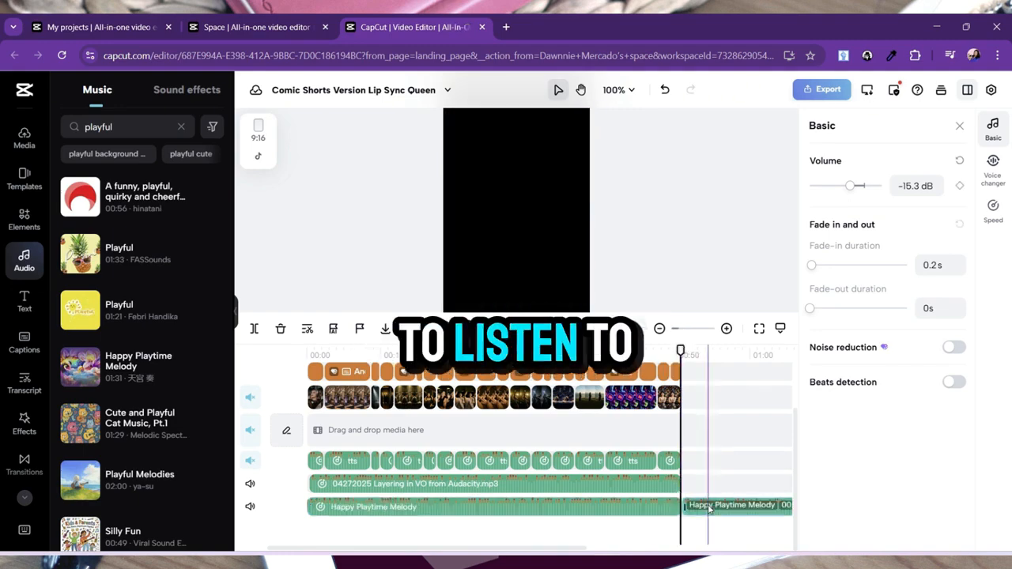
pyautogui.rightClick(710, 506)
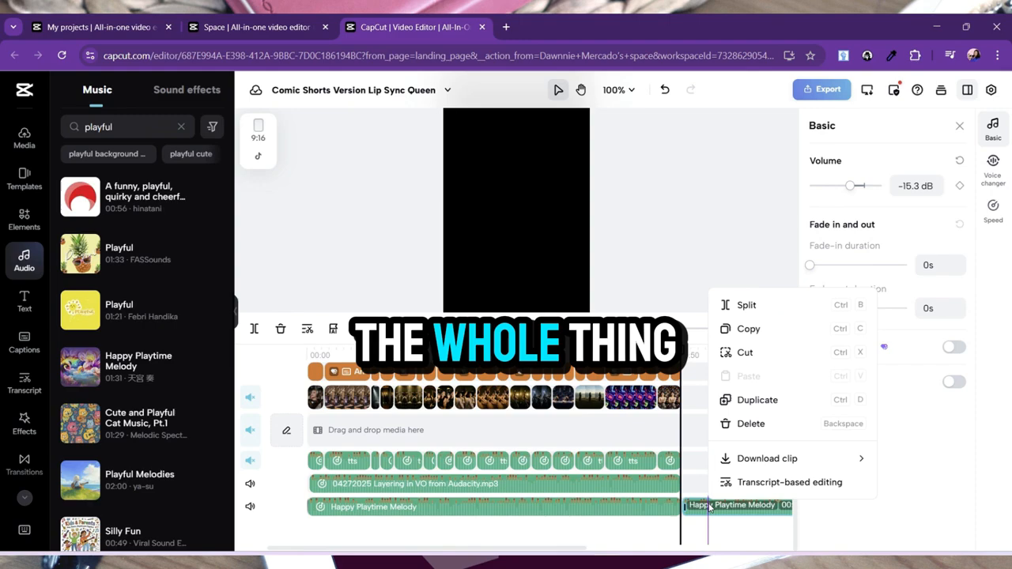
pyautogui.click(748, 423)
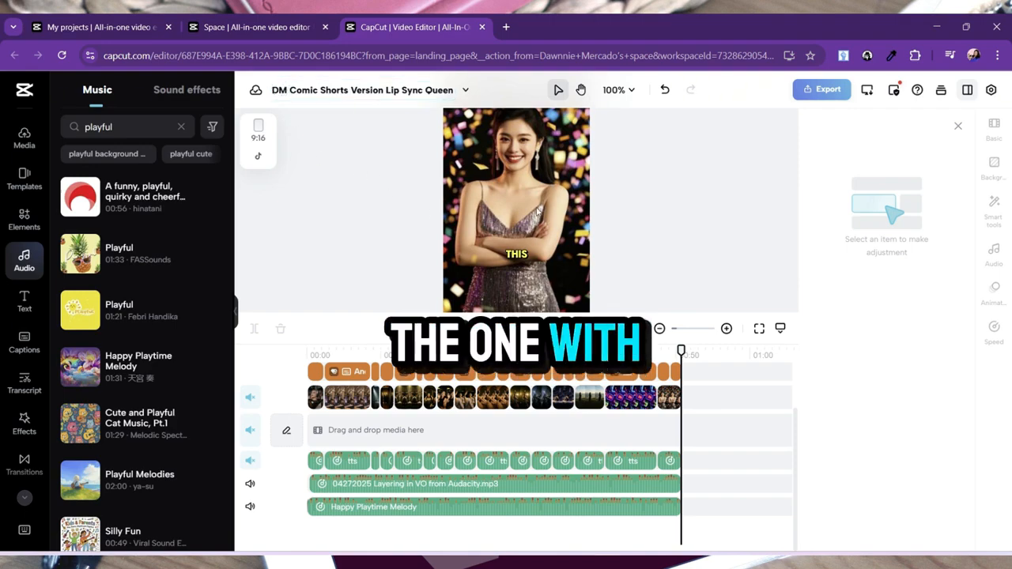
pyautogui.click(824, 91)
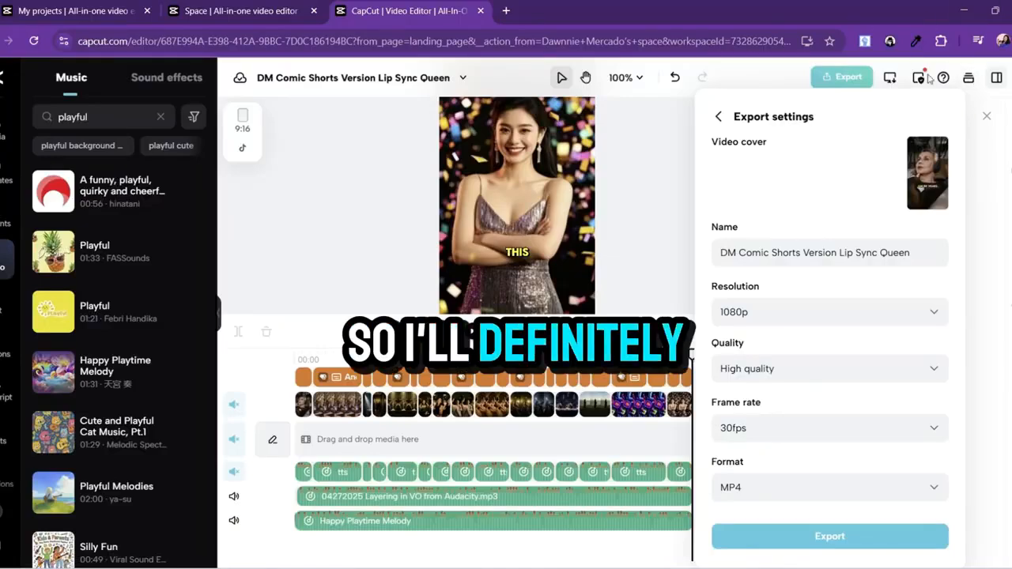
# Start rendering the 1080p, 30fps, high-quality MP4 export.
pyautogui.click(786, 539)
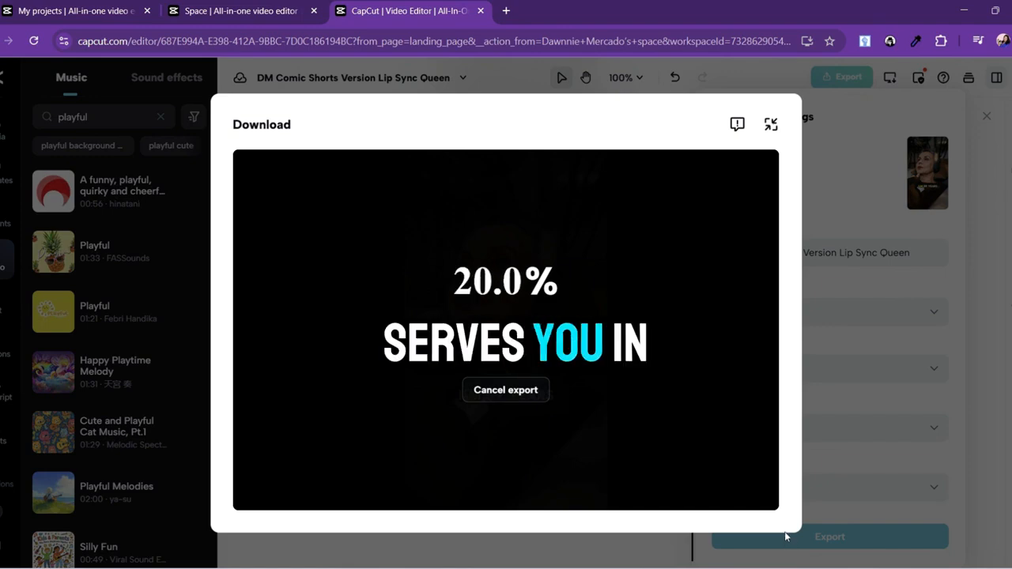